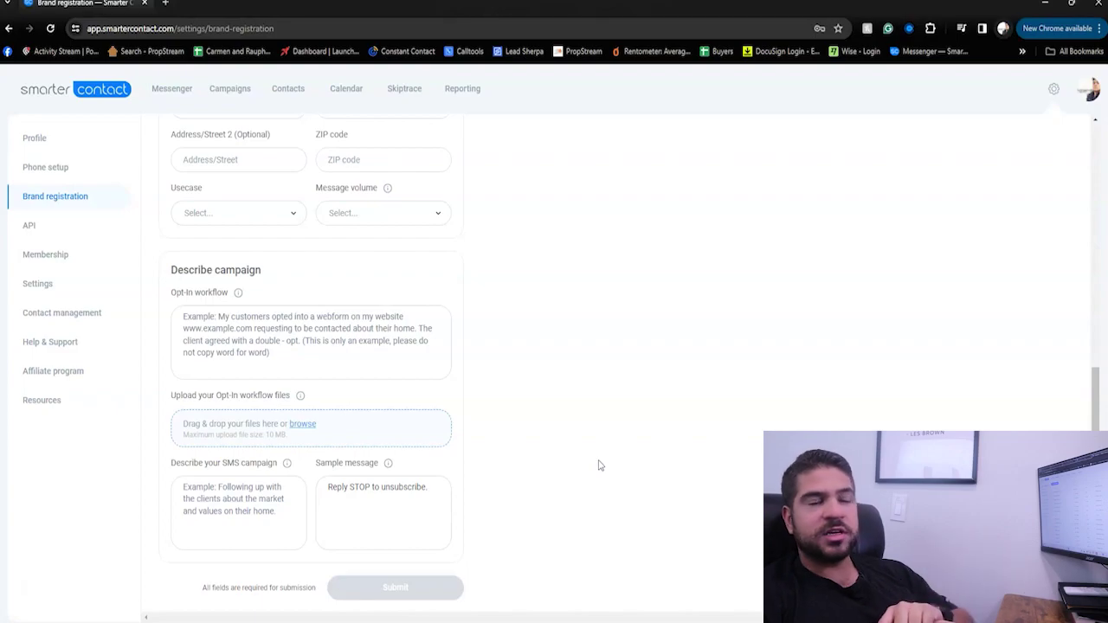
Open the contact file upload dialog on the Groups page, close it, and look through the group list.
{"action": "left_click", "coordinate": [383, 302]}
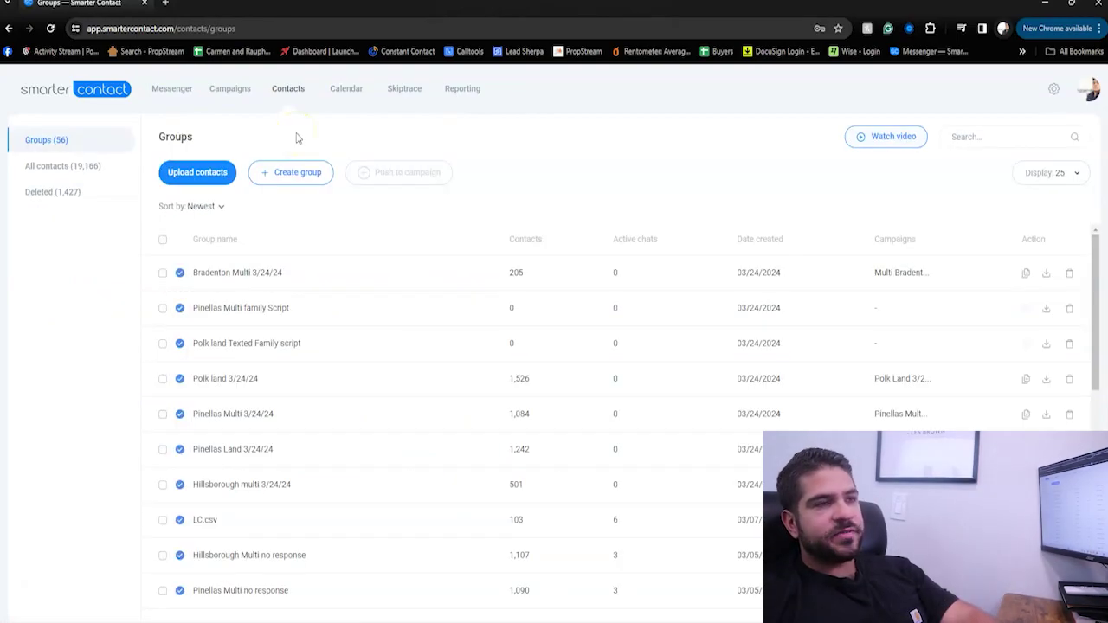
{"action": "left_click", "coordinate": [196, 172]}
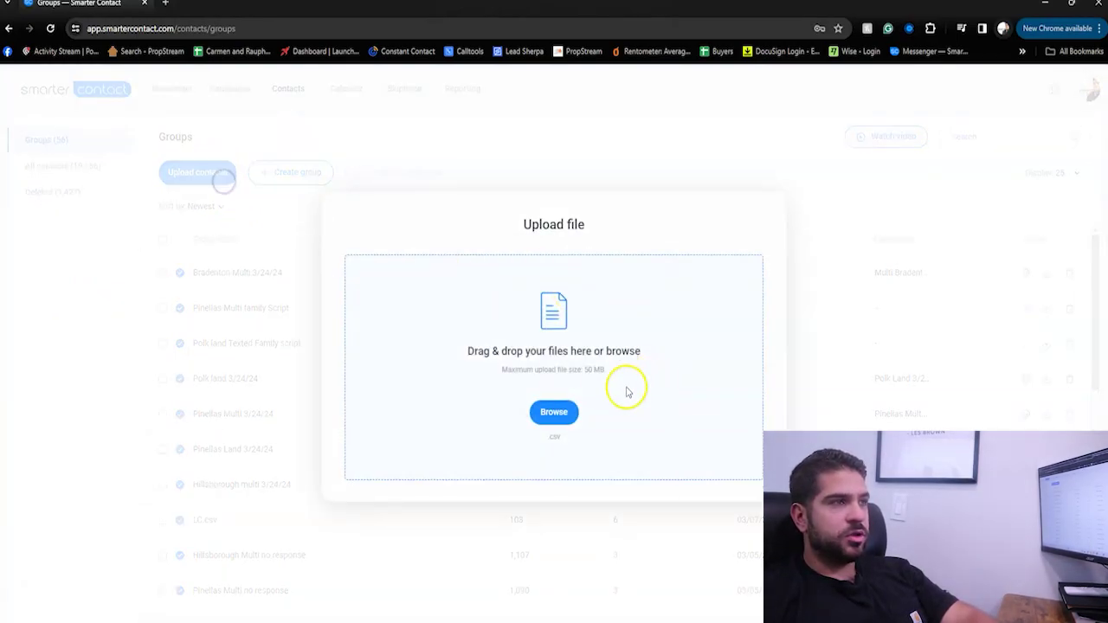
{"action": "left_click", "coordinate": [520, 314]}
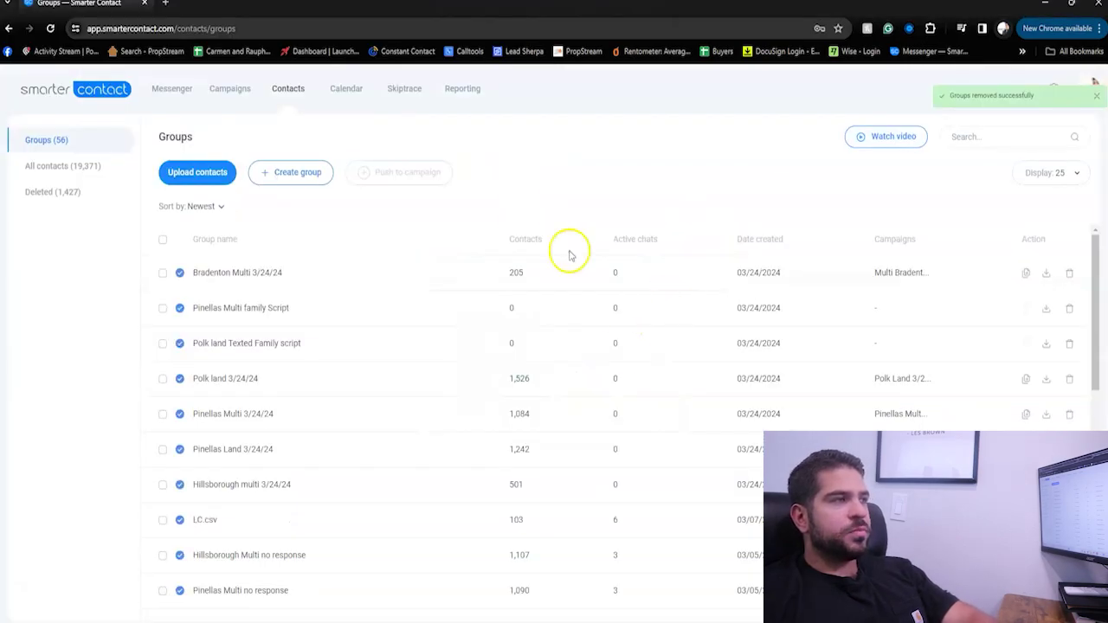
{"action": "scroll", "coordinate": [537, 484], "scroll_direction": "down", "scroll_amount": 10}
{"action": "scroll", "coordinate": [547, 480], "scroll_direction": "up", "scroll_amount": 4}
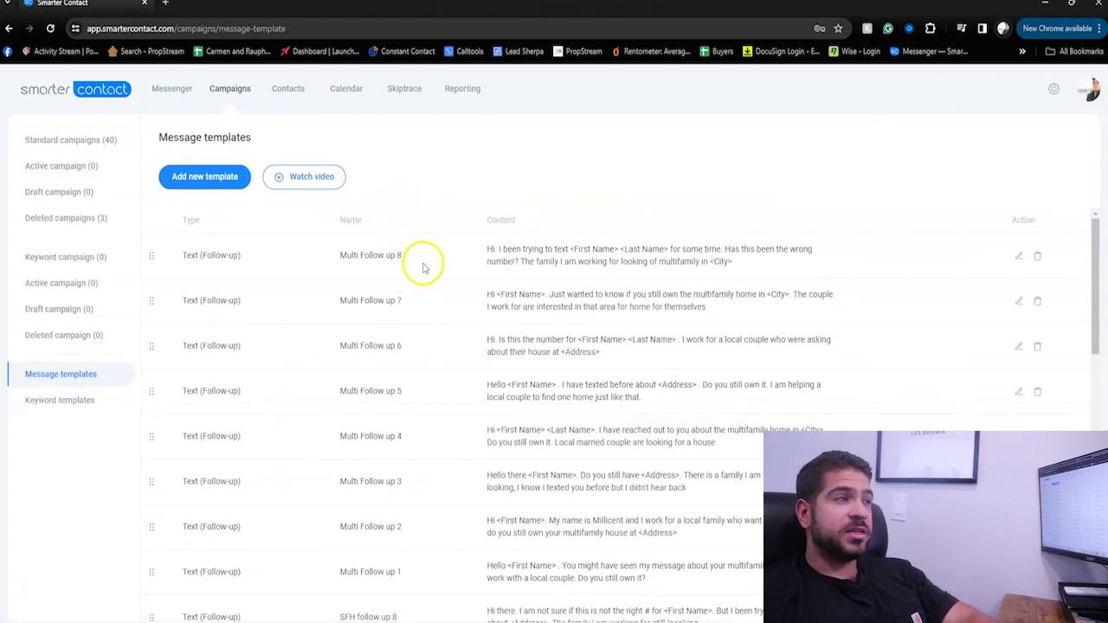
Try creating a new message template of the type Text (Follow-up).
{"action": "scroll", "coordinate": [419, 264], "scroll_direction": "down", "scroll_amount": 5}
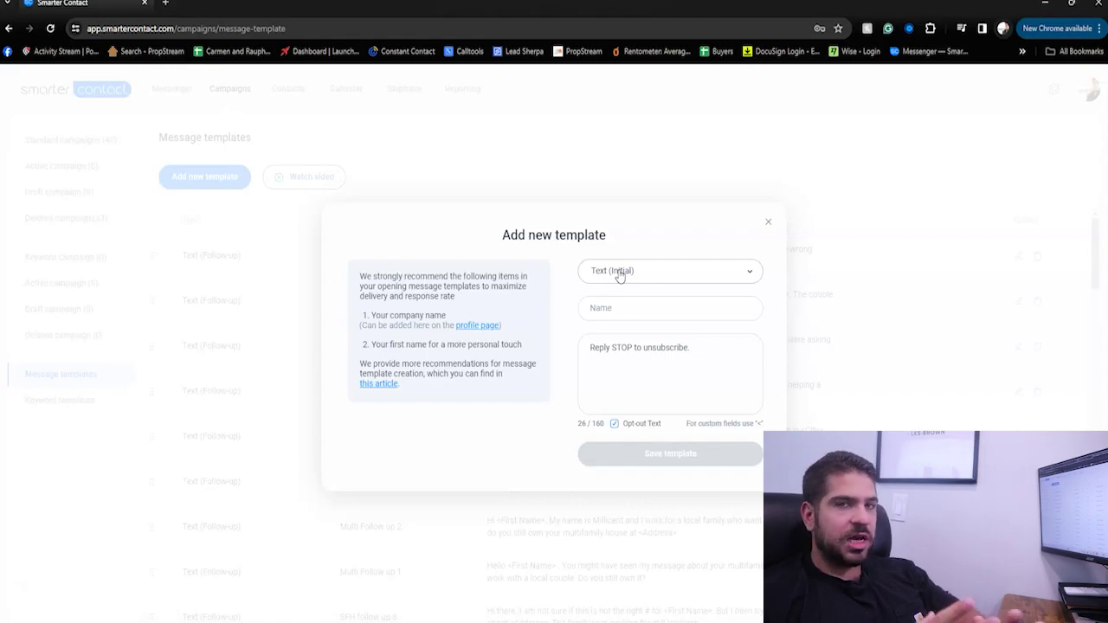
{"action": "left_click", "coordinate": [614, 424]}
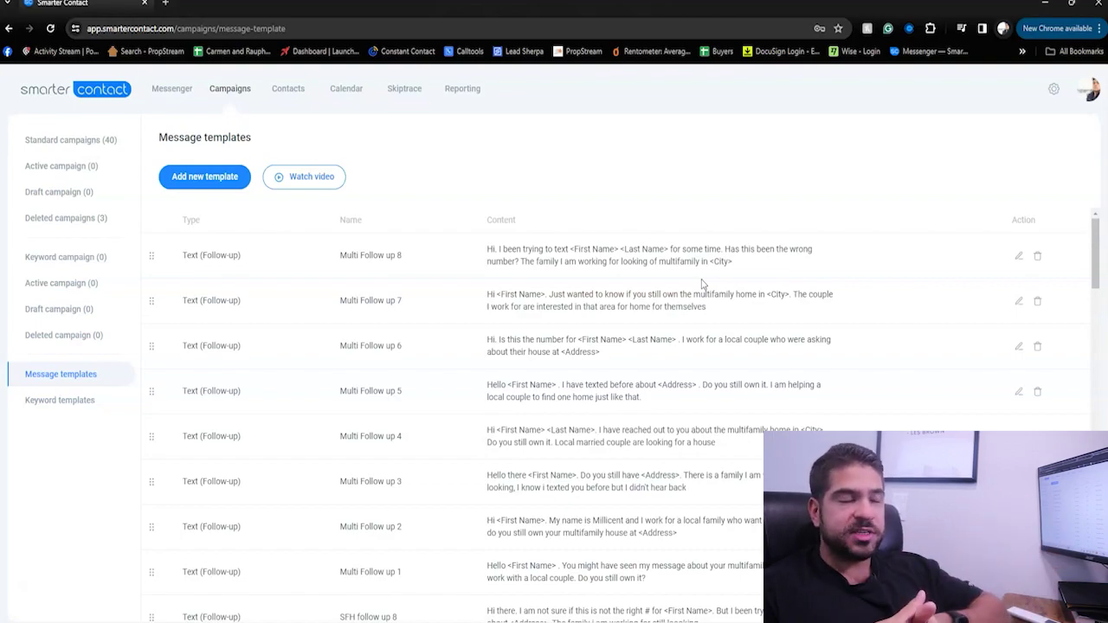
{"action": "left_click", "coordinate": [227, 176]}
{"action": "left_click", "coordinate": [623, 273]}
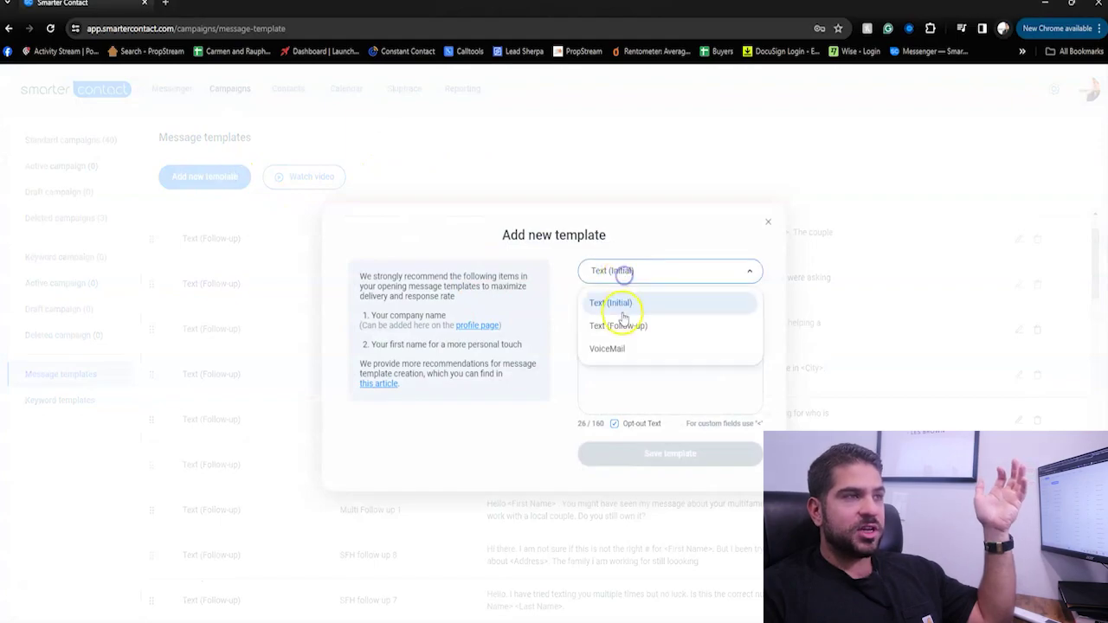
{"action": "left_click", "coordinate": [630, 326]}
{"action": "left_click", "coordinate": [518, 309]}
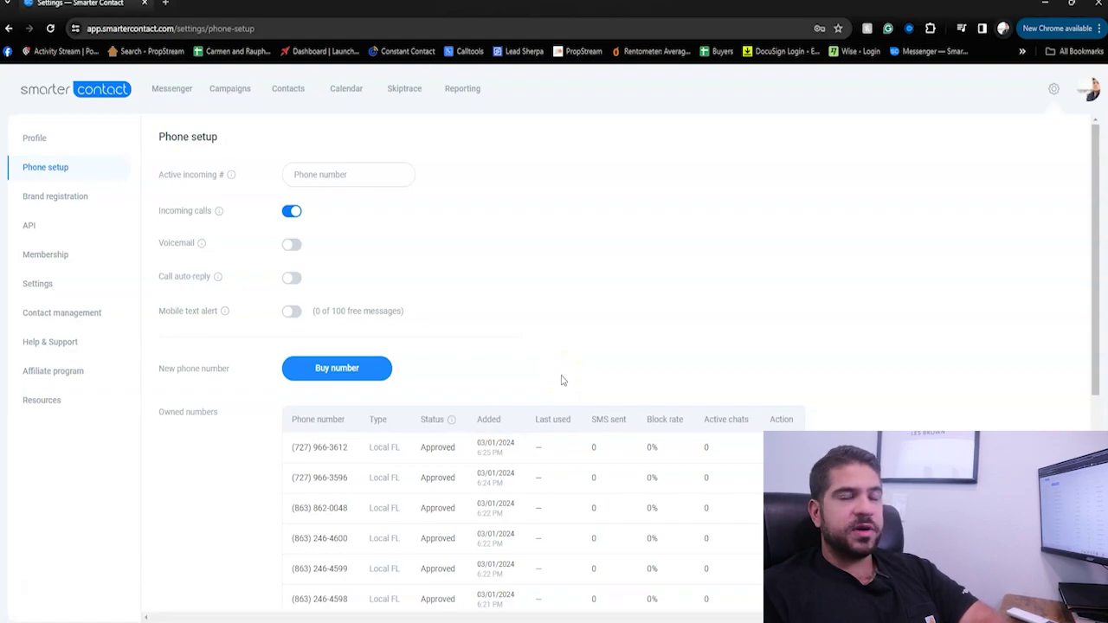
{"action": "left_click", "coordinate": [569, 371]}
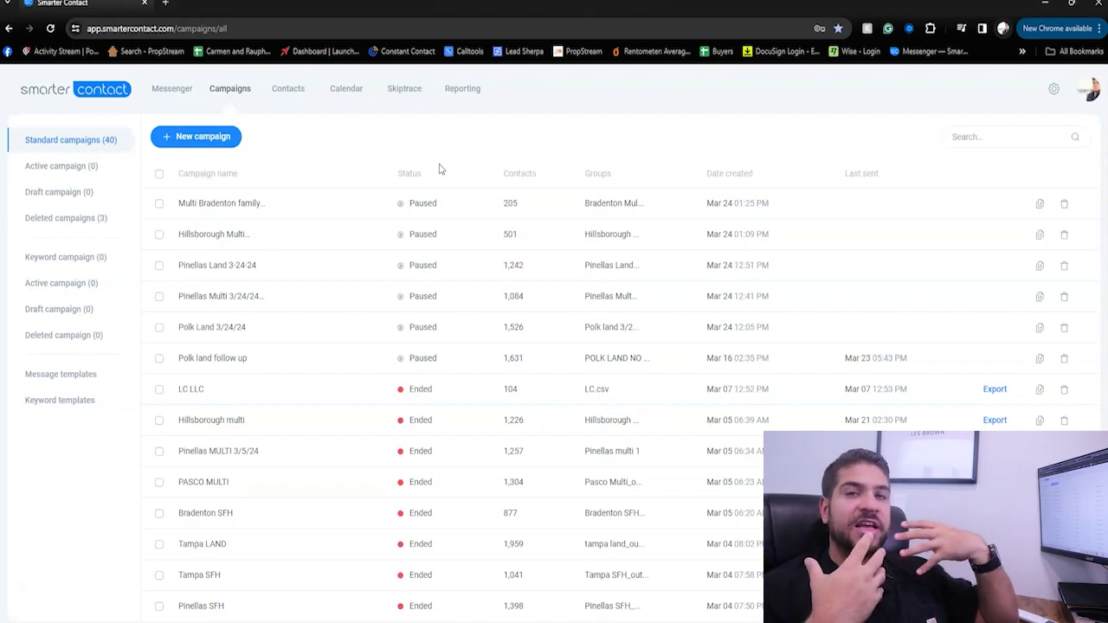
Create a new standard campaign and select the Bradenton Multi 3/24/24 group as its contacts.
{"action": "left_click", "coordinate": [178, 136]}
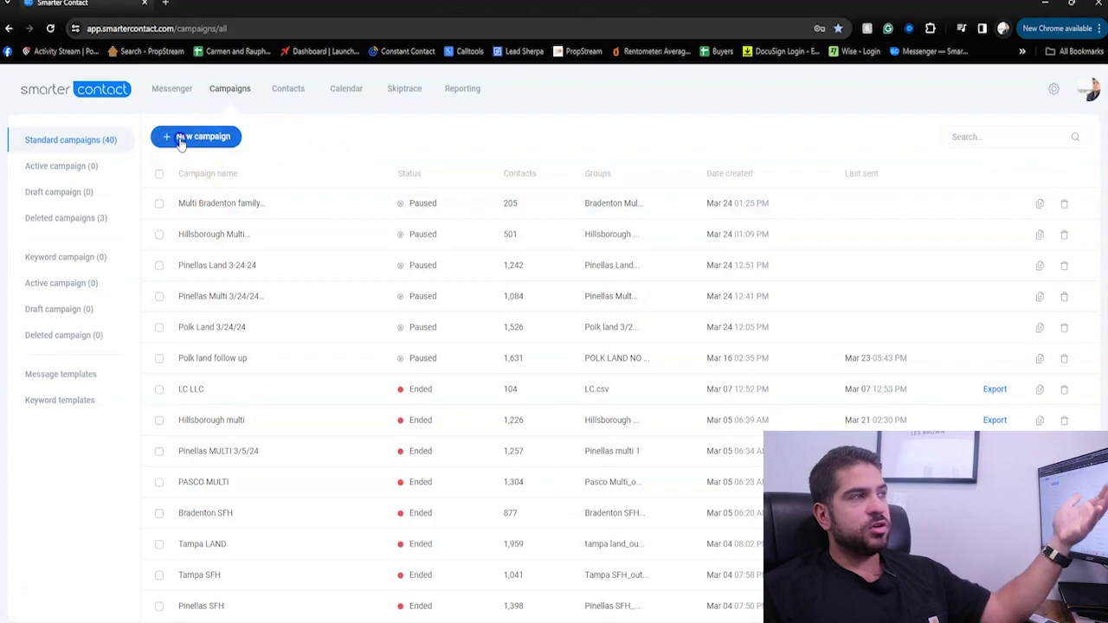
{"action": "left_click", "coordinate": [196, 166]}
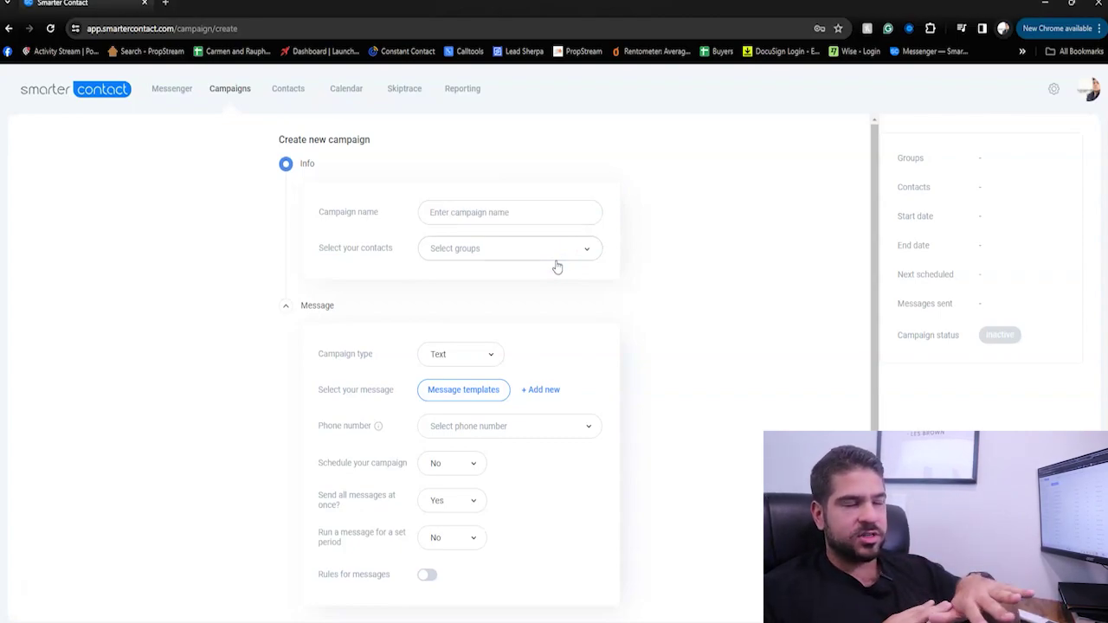
{"action": "left_click", "coordinate": [525, 252]}
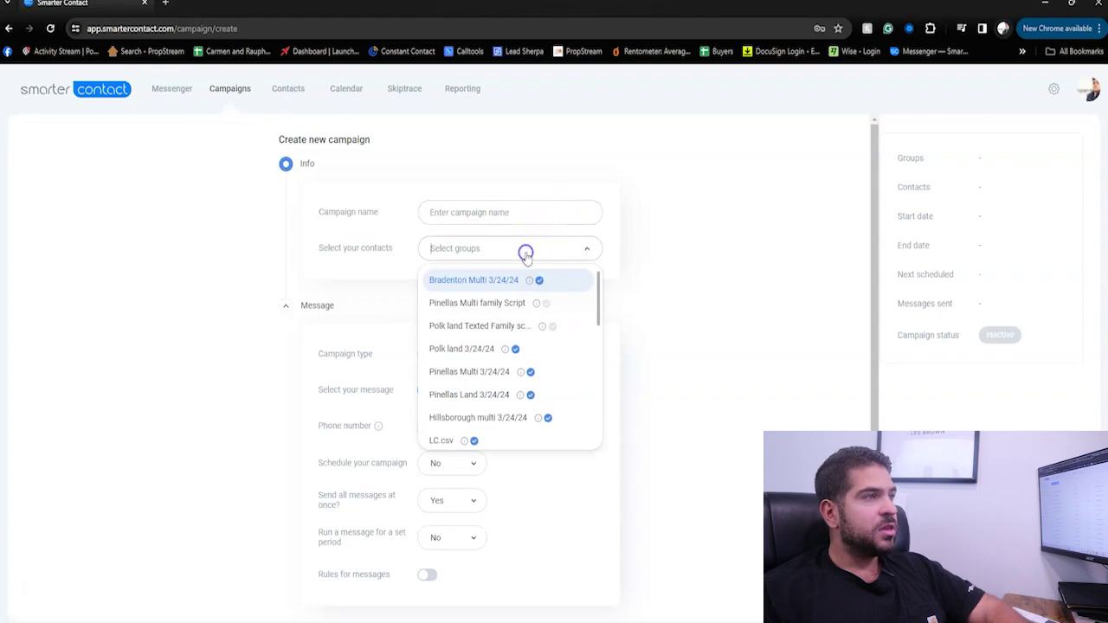
{"action": "left_click", "coordinate": [473, 279]}
Check which campaign types are available for the first message.
{"action": "scroll", "coordinate": [450, 259], "scroll_direction": "down", "scroll_amount": 2}
{"action": "left_click", "coordinate": [477, 214]}
{"action": "left_click", "coordinate": [531, 216]}
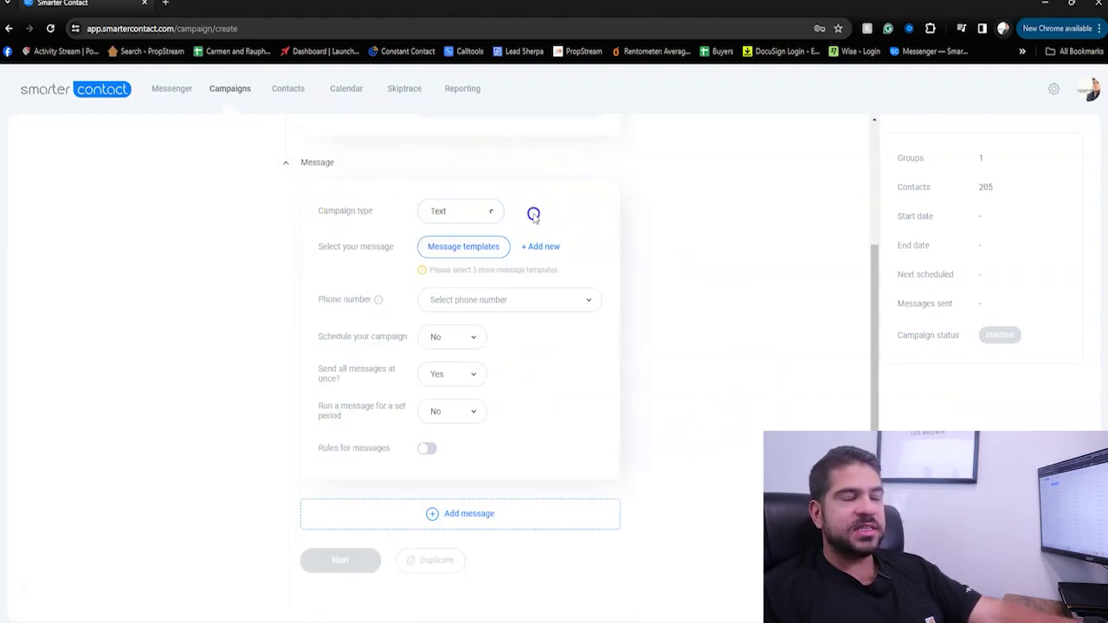
{"action": "left_click", "coordinate": [457, 212]}
{"action": "left_click", "coordinate": [541, 215]}
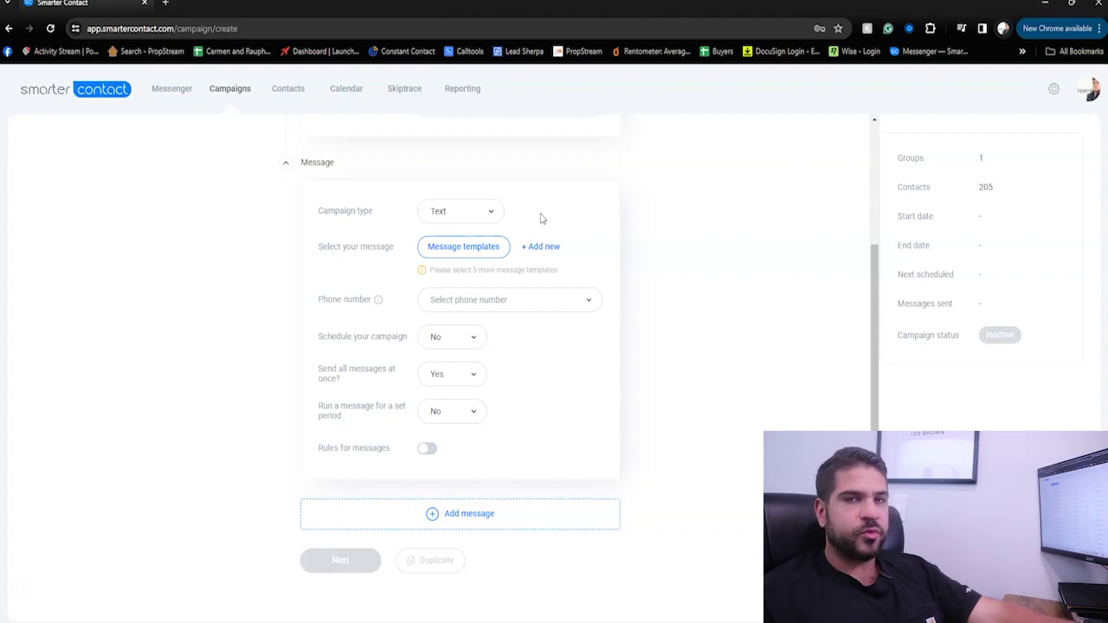
Select the templates Multi Follow up 1 through Multi Follow up 8 for the first message and save the selection.
{"action": "left_click", "coordinate": [465, 246]}
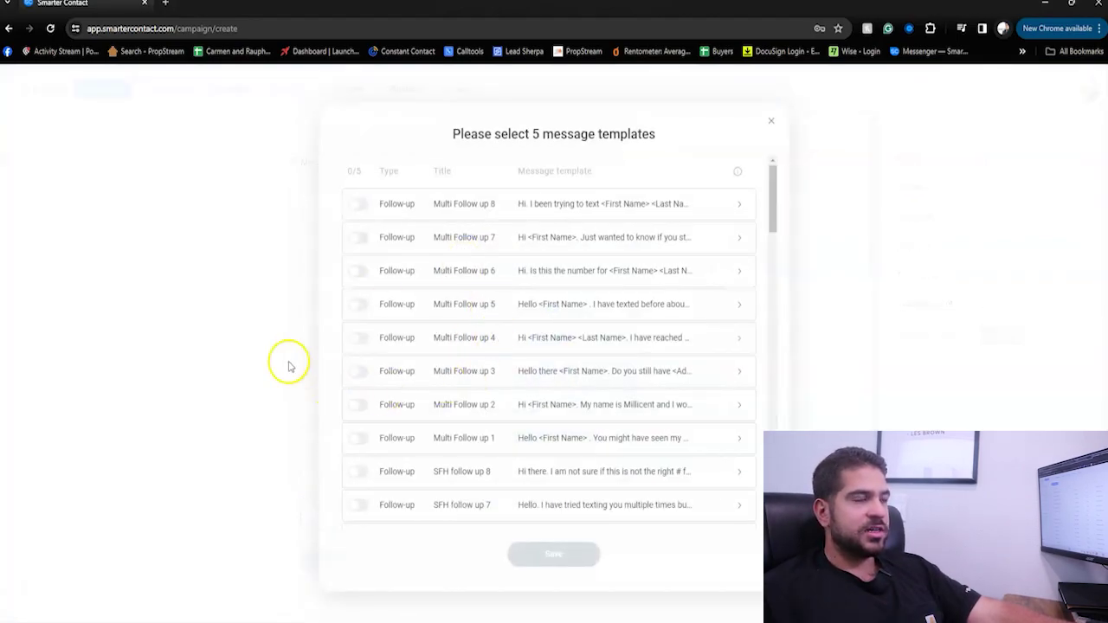
{"action": "left_click", "coordinate": [356, 474]}
{"action": "left_click", "coordinate": [357, 474]}
{"action": "left_click", "coordinate": [357, 438]}
{"action": "left_click", "coordinate": [358, 404]}
{"action": "left_click", "coordinate": [358, 371]}
{"action": "left_click", "coordinate": [359, 337]}
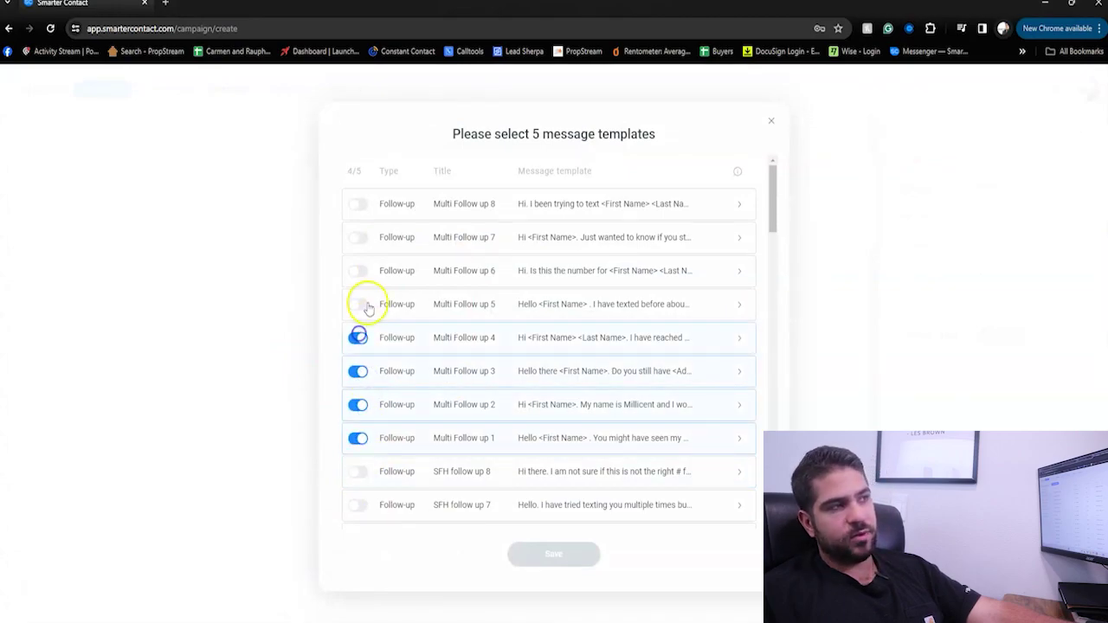
{"action": "left_click", "coordinate": [359, 304]}
{"action": "left_click", "coordinate": [359, 270]}
{"action": "left_click", "coordinate": [358, 237]}
{"action": "left_click", "coordinate": [358, 205]}
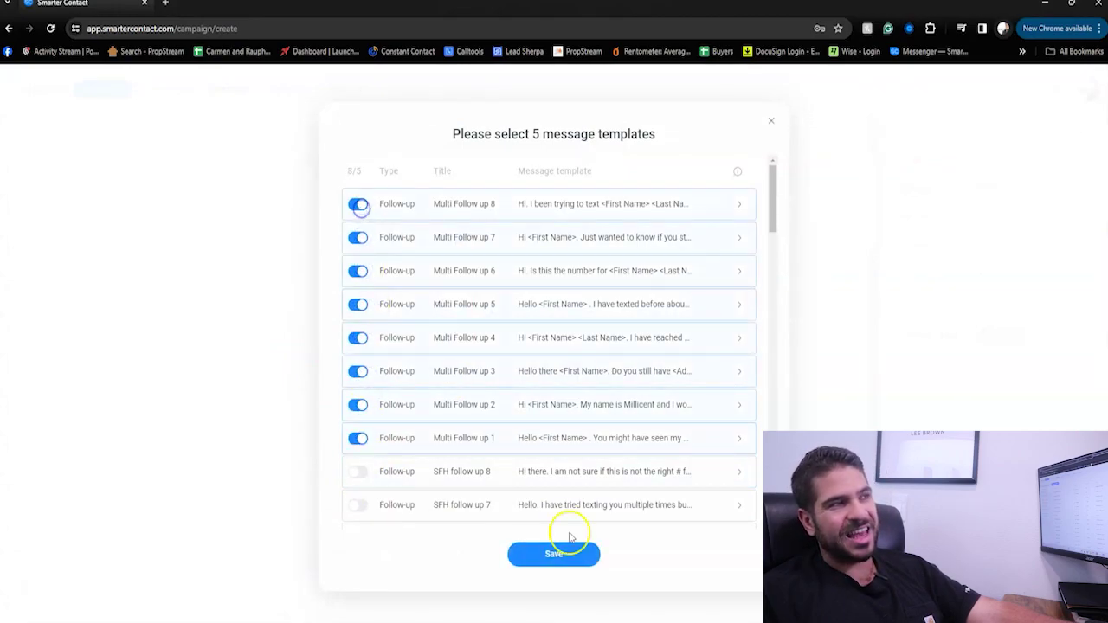
{"action": "left_click", "coordinate": [554, 554]}
Check the phone number options, leave them unselected, and set Schedule your campaign to Yes.
{"action": "scroll", "coordinate": [563, 467], "scroll_direction": "down", "scroll_amount": 2}
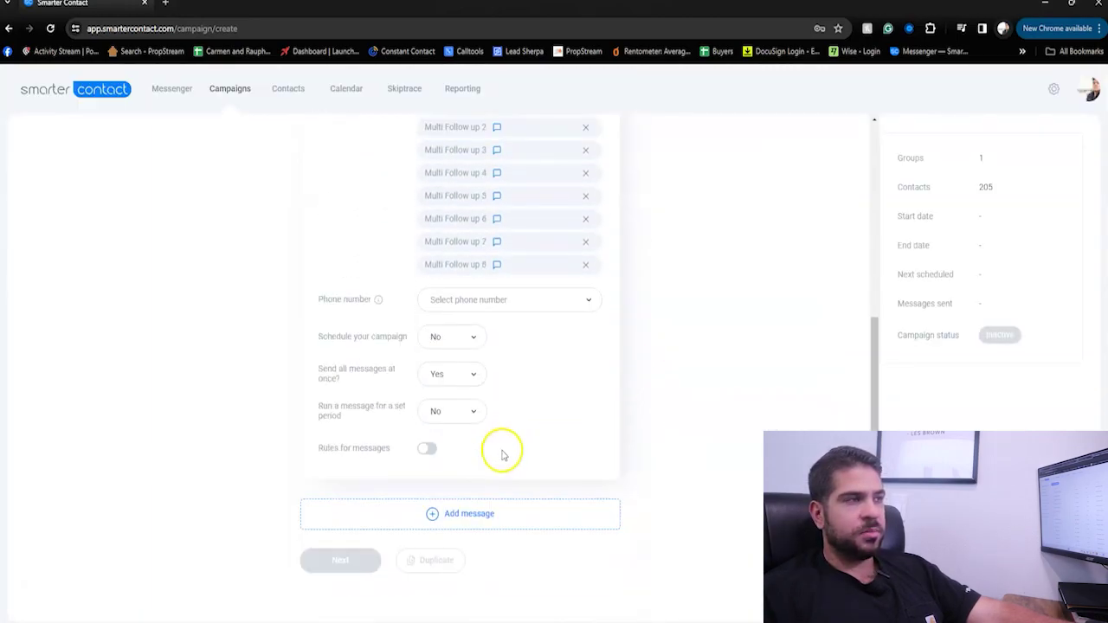
{"action": "left_click", "coordinate": [508, 299]}
{"action": "left_click", "coordinate": [445, 300]}
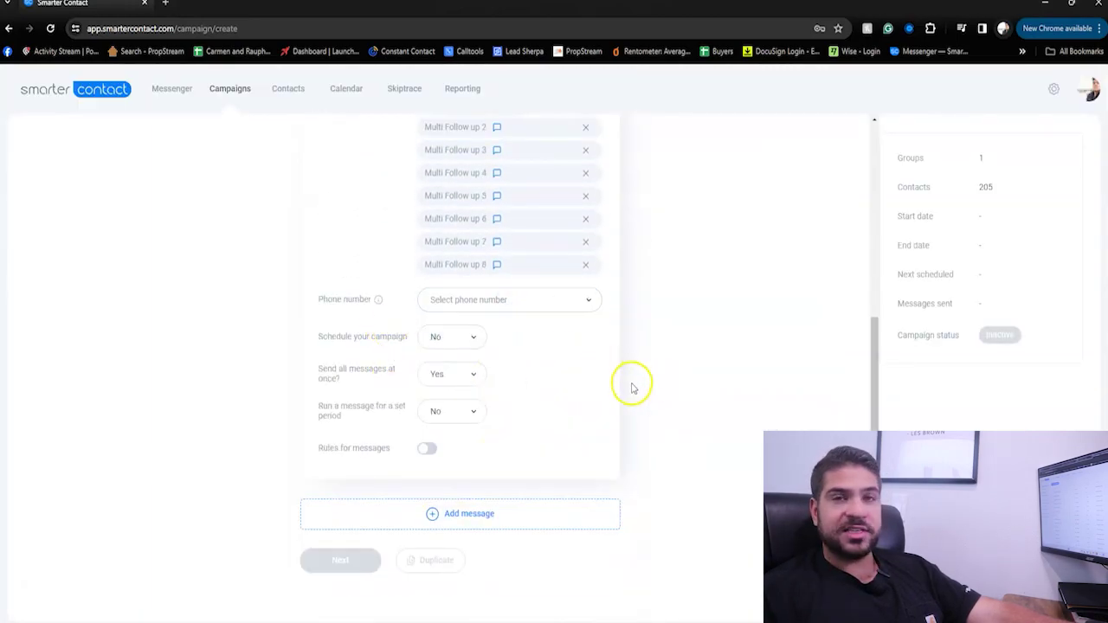
{"action": "left_click", "coordinate": [449, 337]}
{"action": "left_click", "coordinate": [453, 402]}
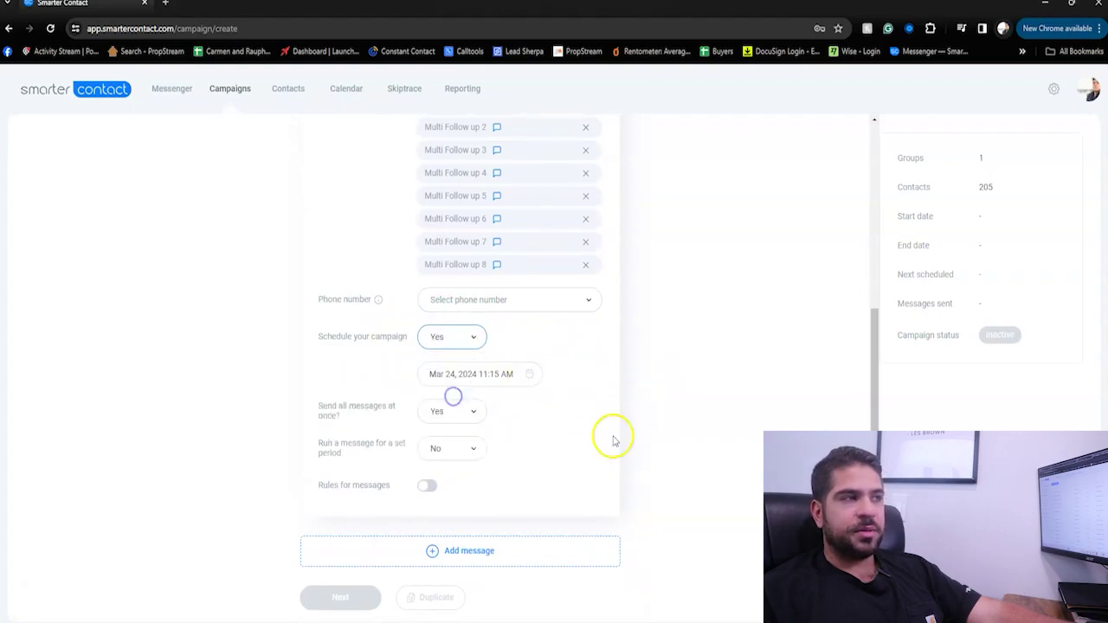
Turn off sending all messages at once and set the batch to 2 contacts per 2 minutes.
{"action": "scroll", "coordinate": [597, 390], "scroll_direction": "down", "scroll_amount": 1}
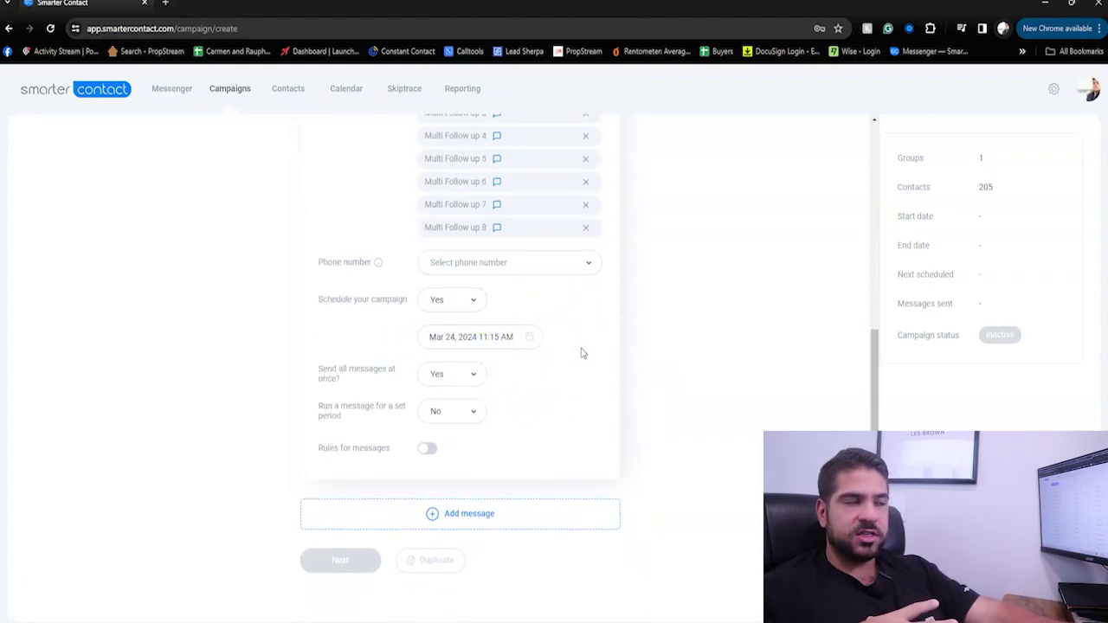
{"action": "left_click", "coordinate": [452, 374]}
{"action": "left_click", "coordinate": [456, 409]}
{"action": "scroll", "coordinate": [520, 415], "scroll_direction": "down", "scroll_amount": 1}
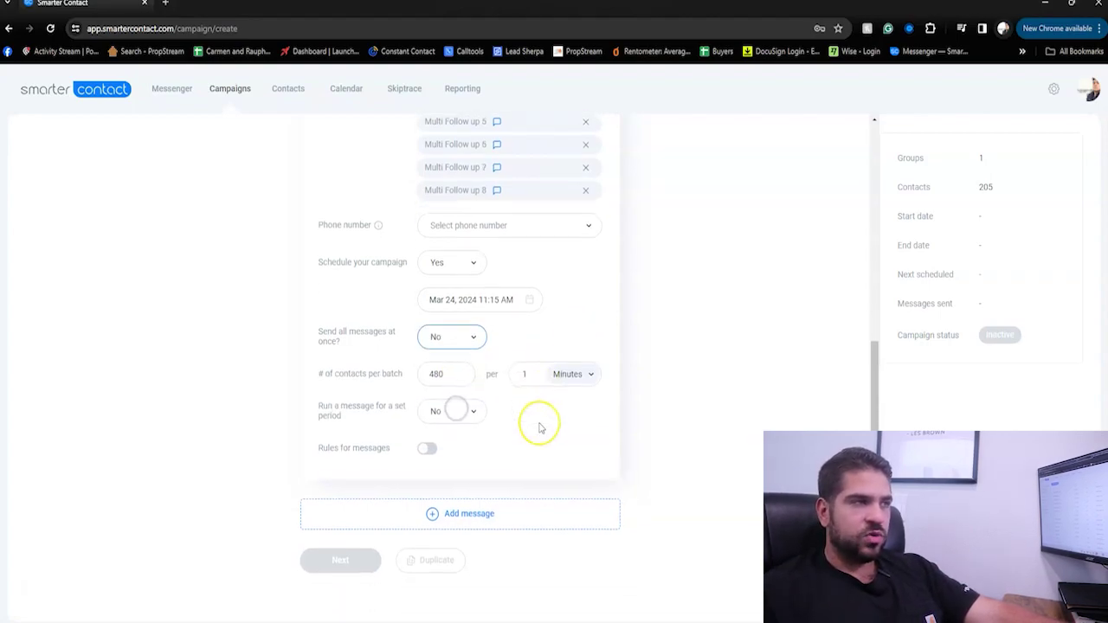
{"action": "double_click", "coordinate": [437, 374]}
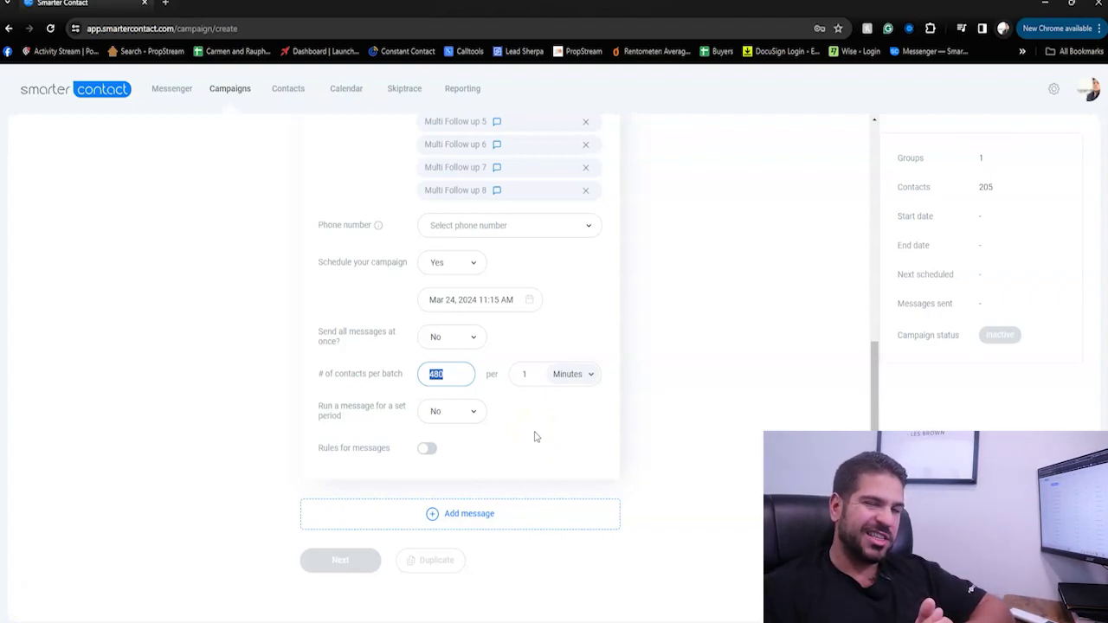
{"action": "type", "text": "2"}
{"action": "double_click", "coordinate": [524, 374]}
{"action": "type", "text": "2"}
{"action": "left_click", "coordinate": [528, 403]}
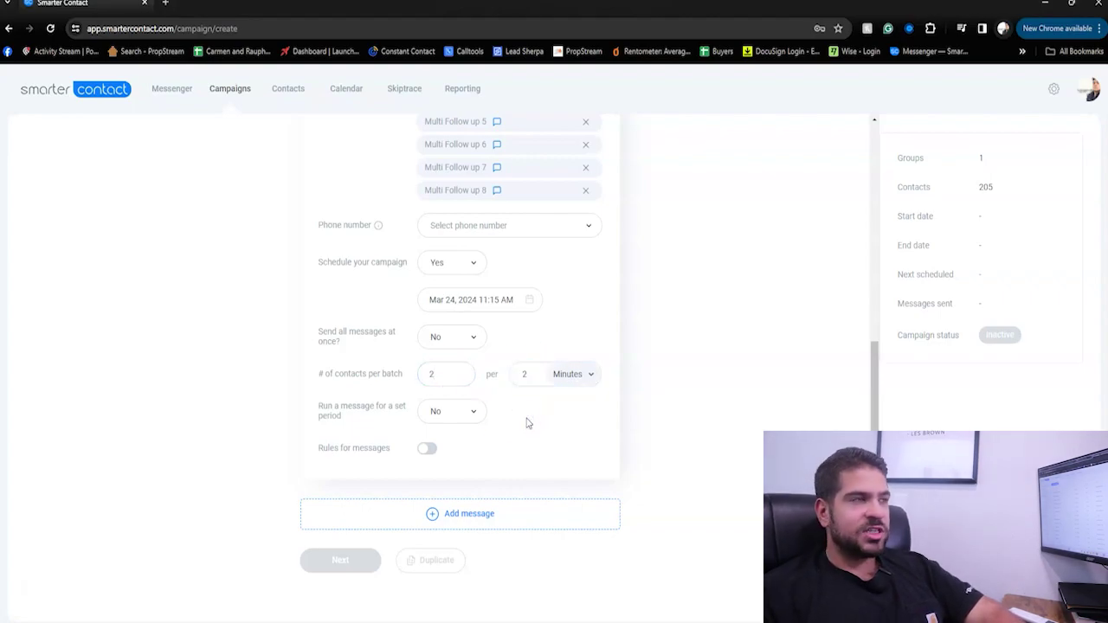
Run the message for a set period from 09:00 AM to 06:00 PM.
{"action": "scroll", "coordinate": [526, 424], "scroll_direction": "up", "scroll_amount": 3}
{"action": "scroll", "coordinate": [494, 490], "scroll_direction": "down", "scroll_amount": 3}
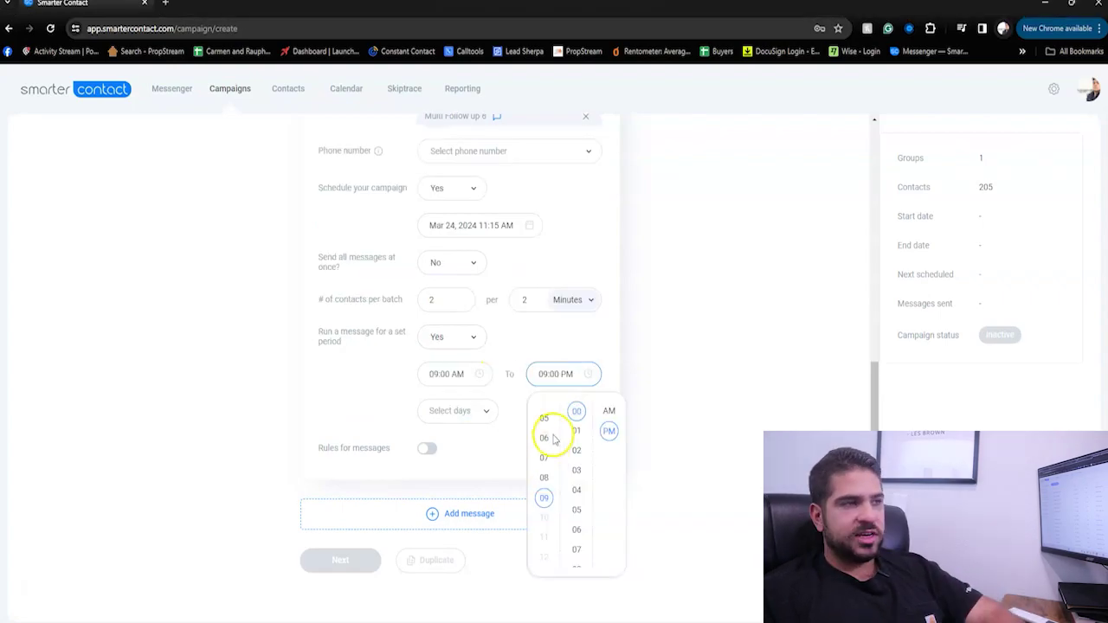
{"action": "left_click", "coordinate": [549, 438]}
{"action": "left_click", "coordinate": [591, 347]}
Limit the message's sending days to Tuesday through Saturday.
{"action": "left_click", "coordinate": [450, 413]}
{"action": "left_click", "coordinate": [456, 463]}
{"action": "left_click", "coordinate": [455, 483]}
{"action": "left_click", "coordinate": [455, 502]}
{"action": "left_click", "coordinate": [452, 522]}
{"action": "left_click", "coordinate": [452, 542]}
{"action": "left_click", "coordinate": [566, 456]}
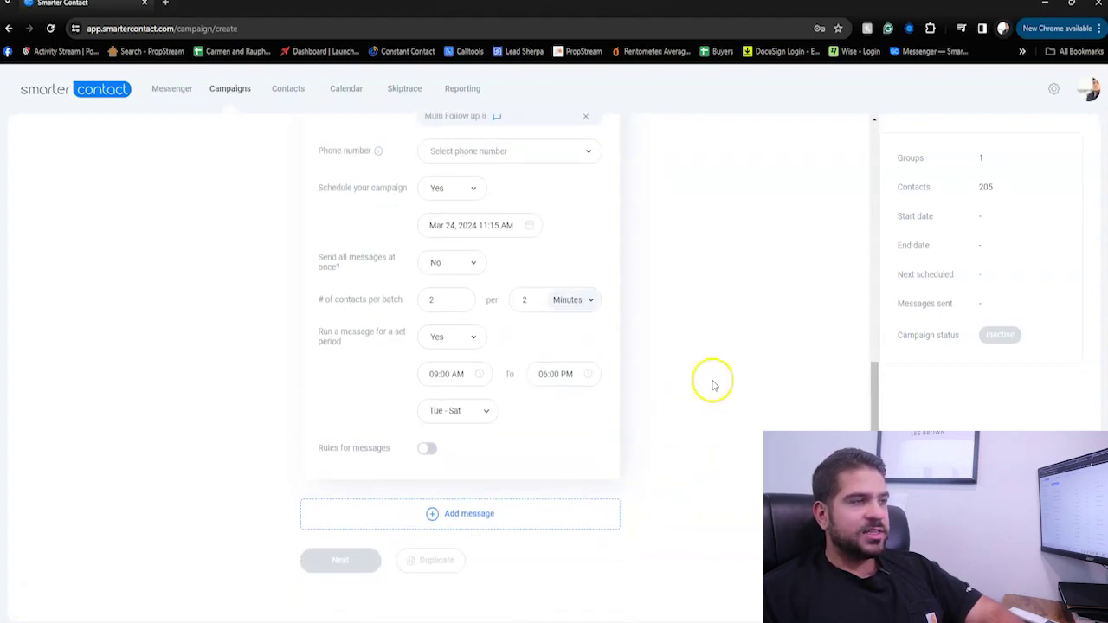
Add a second message to the campaign.
{"action": "left_click", "coordinate": [437, 513]}
{"action": "scroll", "coordinate": [488, 309], "scroll_direction": "up", "scroll_amount": 3}
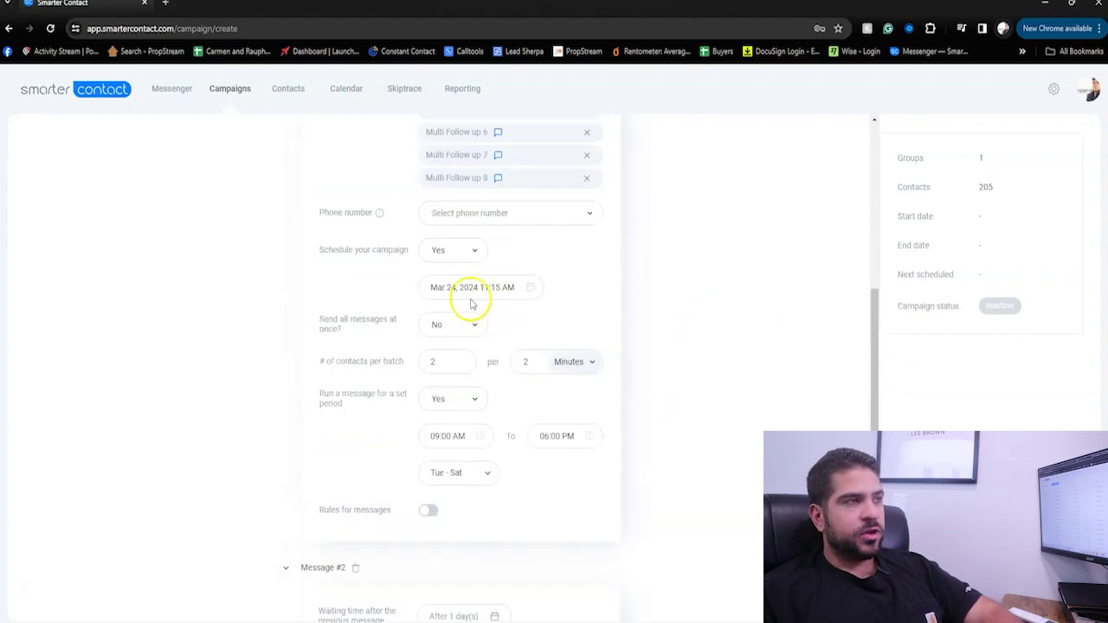
{"action": "scroll", "coordinate": [499, 434], "scroll_direction": "down", "scroll_amount": 6}
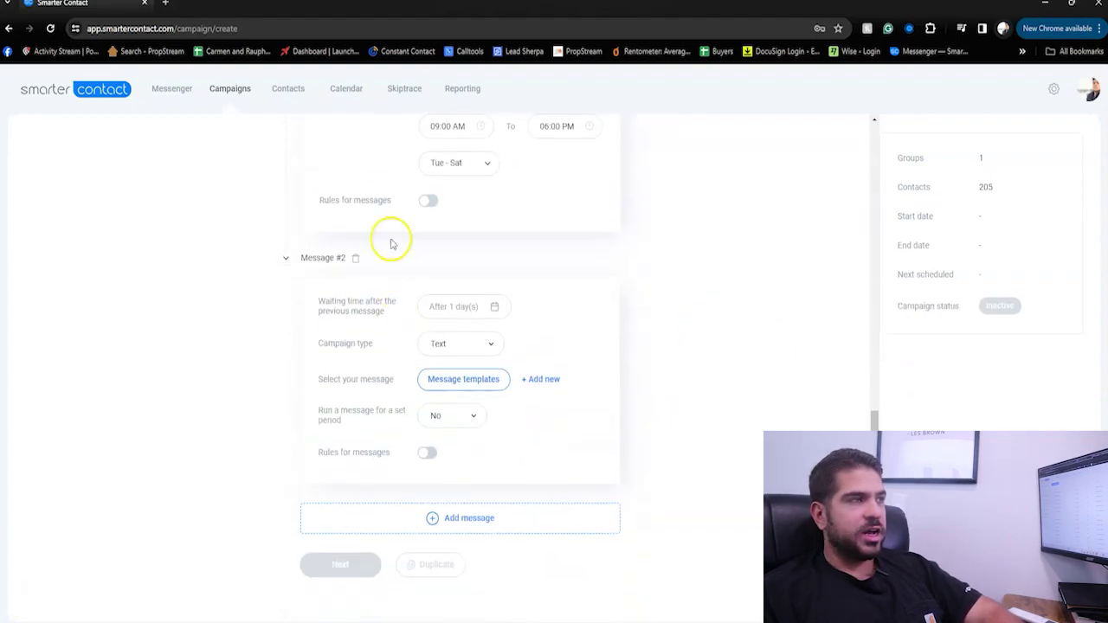
Enable rules for the first message, executed when Contact replies (SMS or Call), and remove the contact from future sequences.
{"action": "left_click", "coordinate": [428, 200]}
{"action": "left_click", "coordinate": [394, 291]}
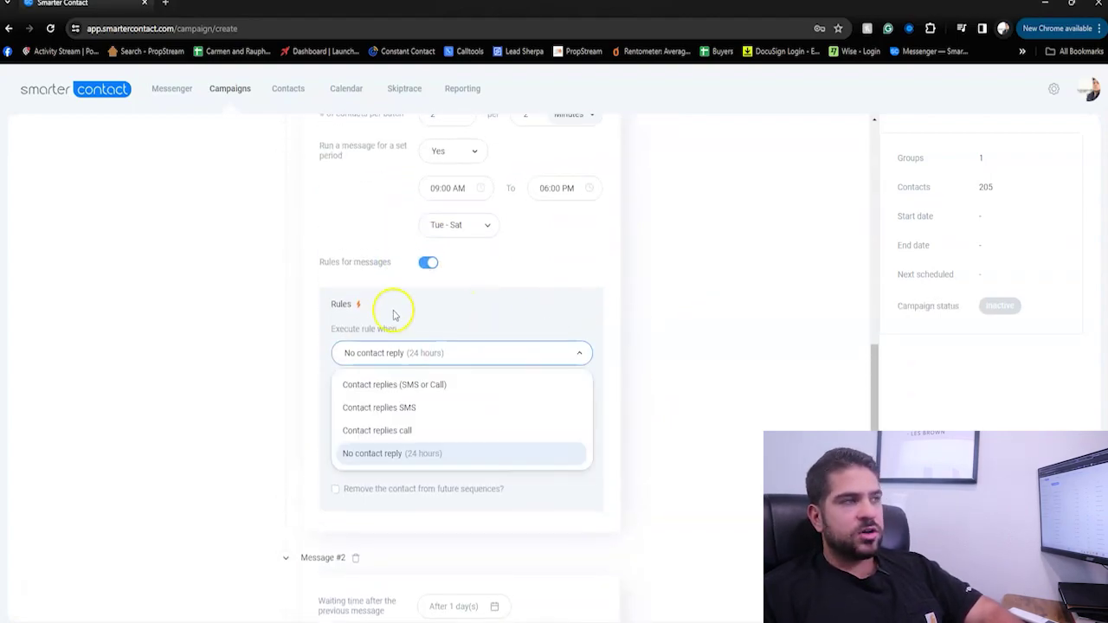
{"action": "left_click", "coordinate": [371, 386]}
{"action": "scroll", "coordinate": [390, 297], "scroll_direction": "down", "scroll_amount": 2}
{"action": "left_click", "coordinate": [390, 304]}
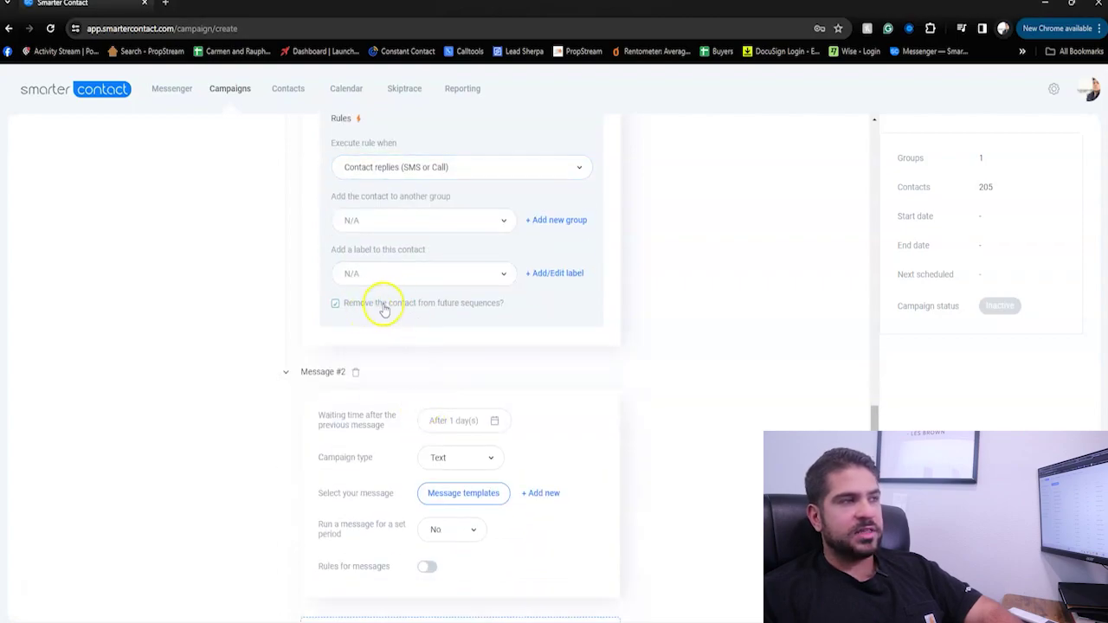
{"action": "scroll", "coordinate": [594, 390], "scroll_direction": "up", "scroll_amount": 1}
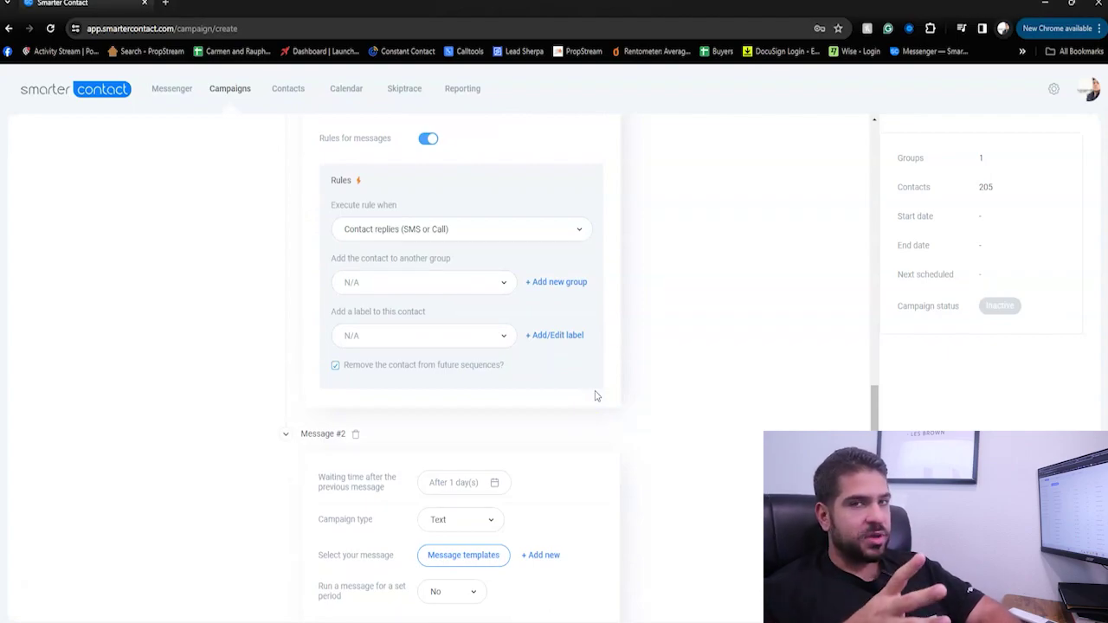
Check the waiting time and campaign type options of Message #2.
{"action": "scroll", "coordinate": [595, 395], "scroll_direction": "down", "scroll_amount": 2}
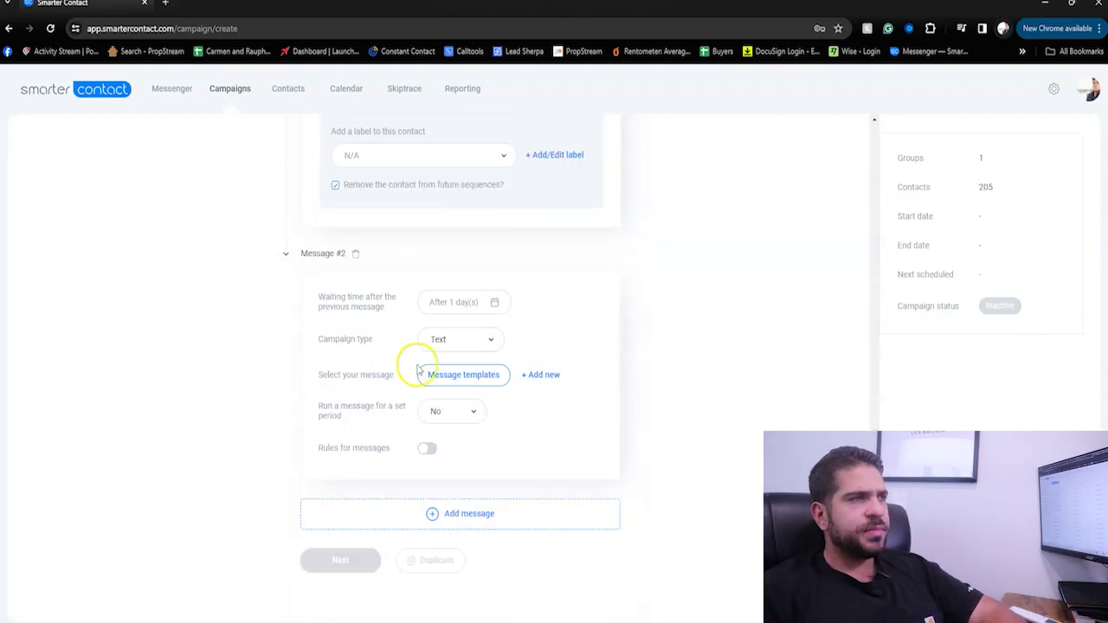
{"action": "left_click", "coordinate": [477, 303]}
{"action": "left_click", "coordinate": [482, 344]}
{"action": "left_click", "coordinate": [569, 345]}
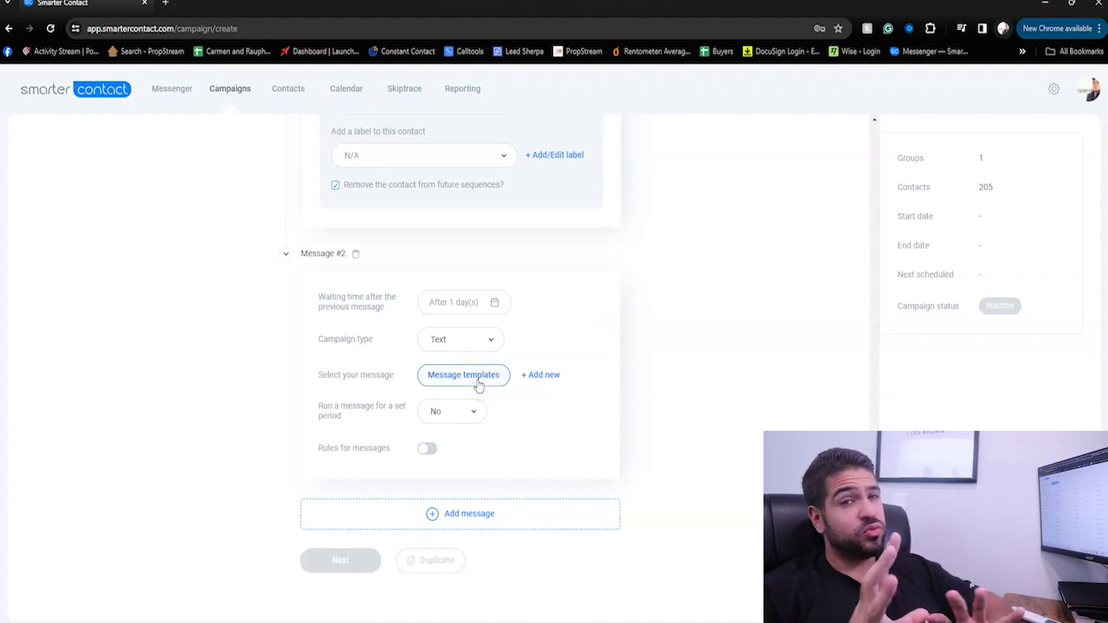
{"action": "left_click", "coordinate": [465, 341]}
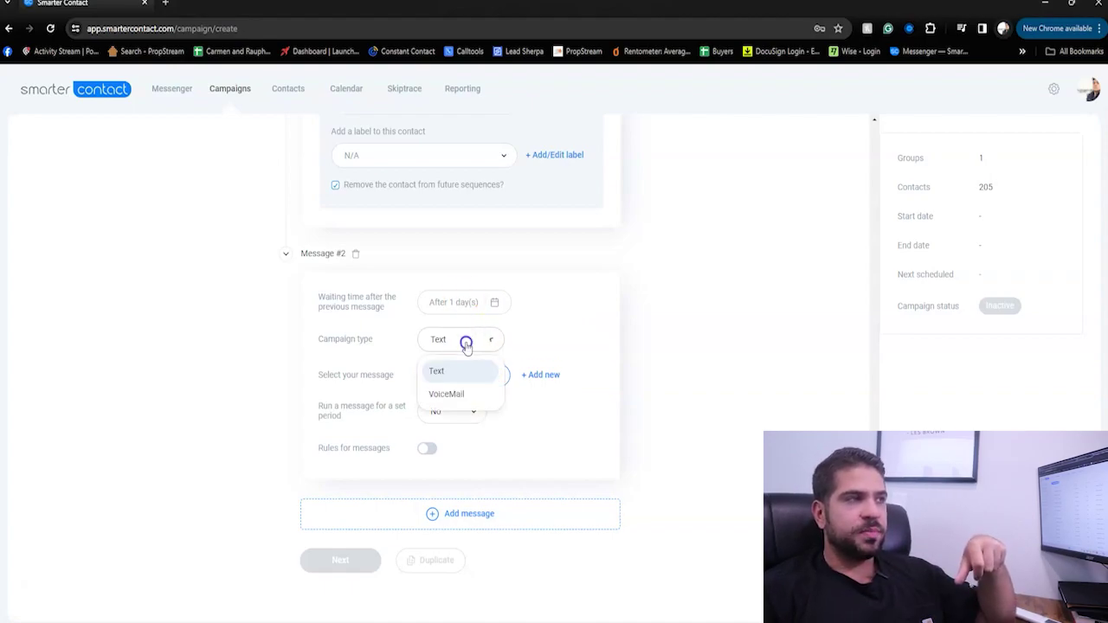
{"action": "left_click", "coordinate": [528, 338]}
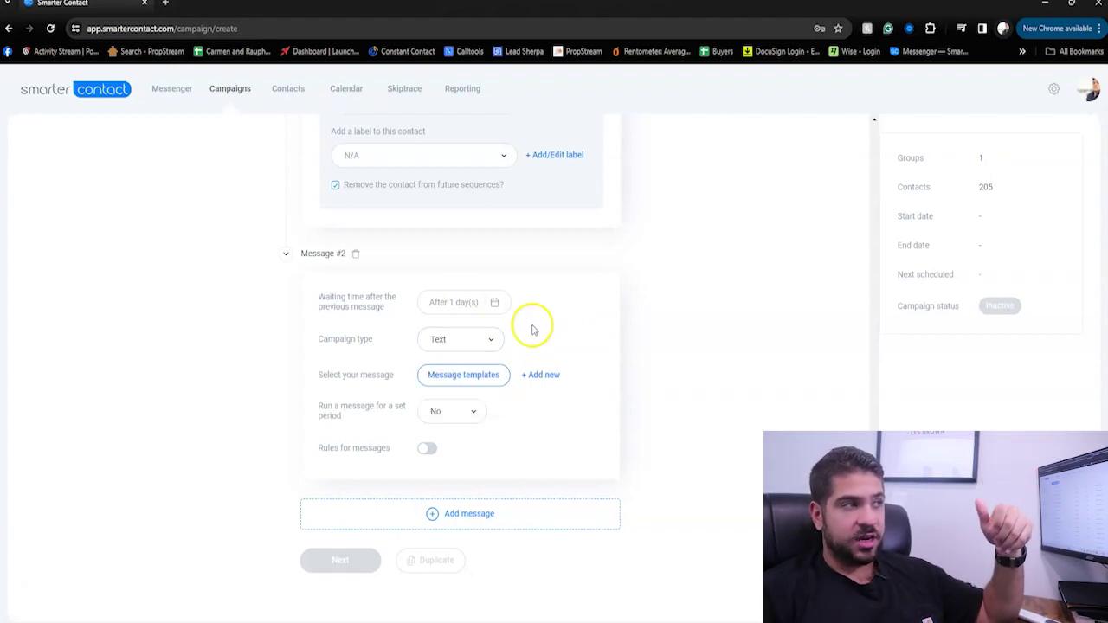
Assign the Multi Follow up 4 template to Message #2 and set it to run for a set period.
{"action": "left_click", "coordinate": [476, 373]}
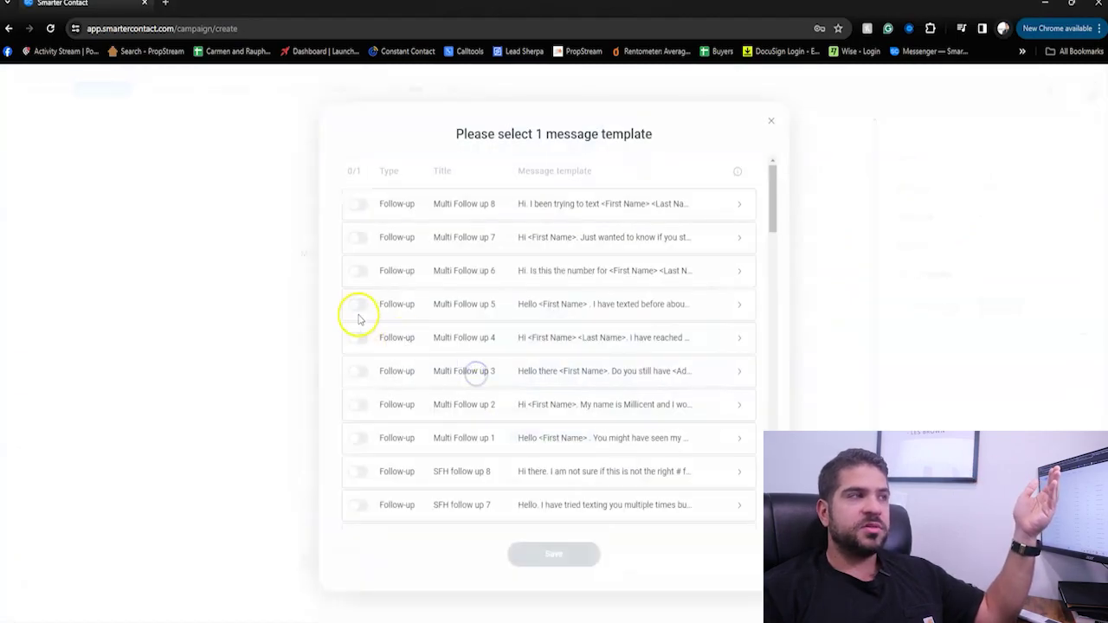
{"action": "key", "text": "Escape"}
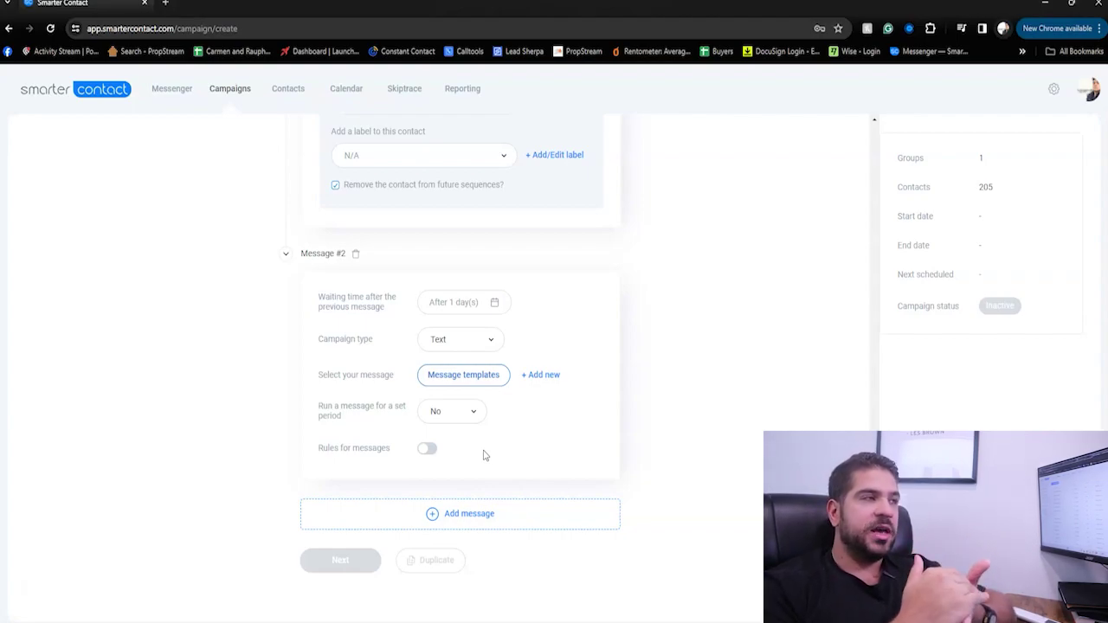
{"action": "left_click", "coordinate": [463, 374]}
{"action": "left_click", "coordinate": [358, 337]}
{"action": "left_click", "coordinate": [541, 554]}
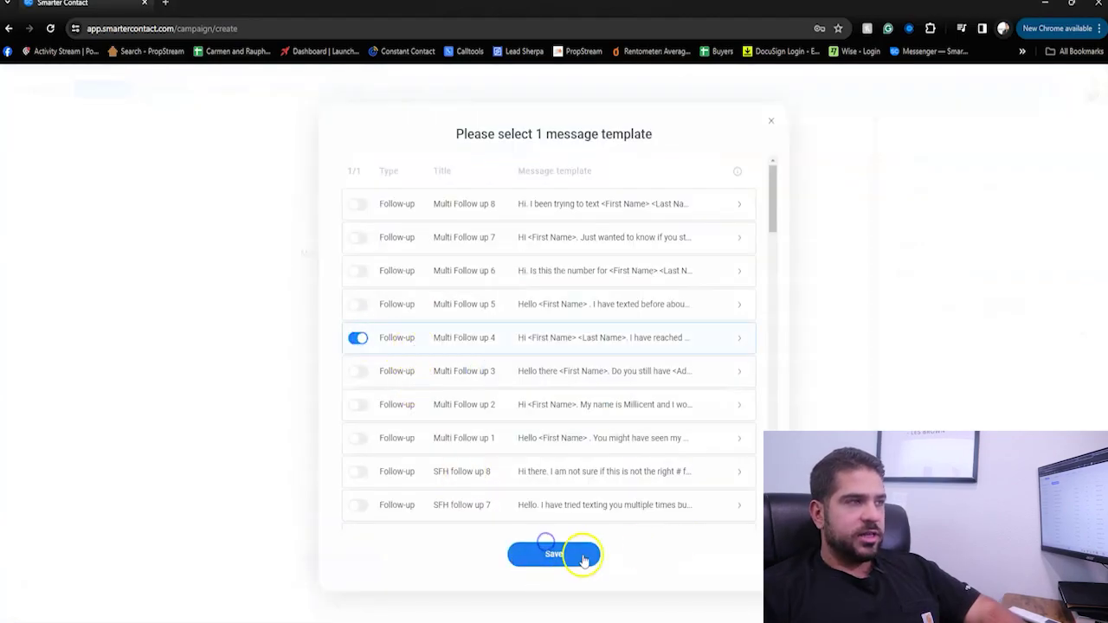
{"action": "left_click", "coordinate": [481, 441]}
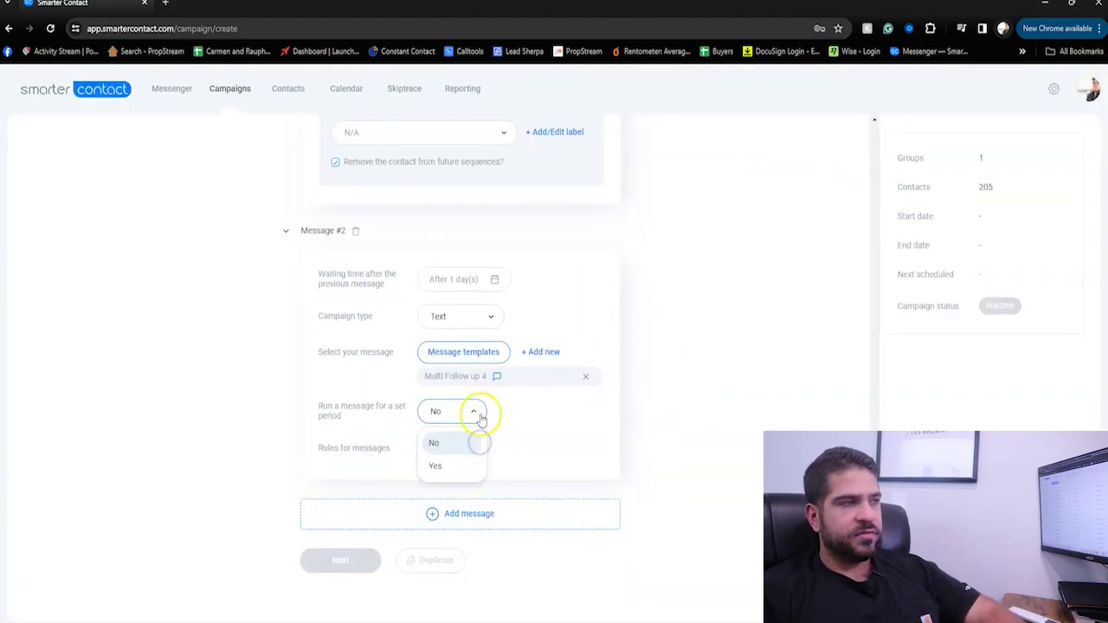
{"action": "left_click", "coordinate": [451, 462]}
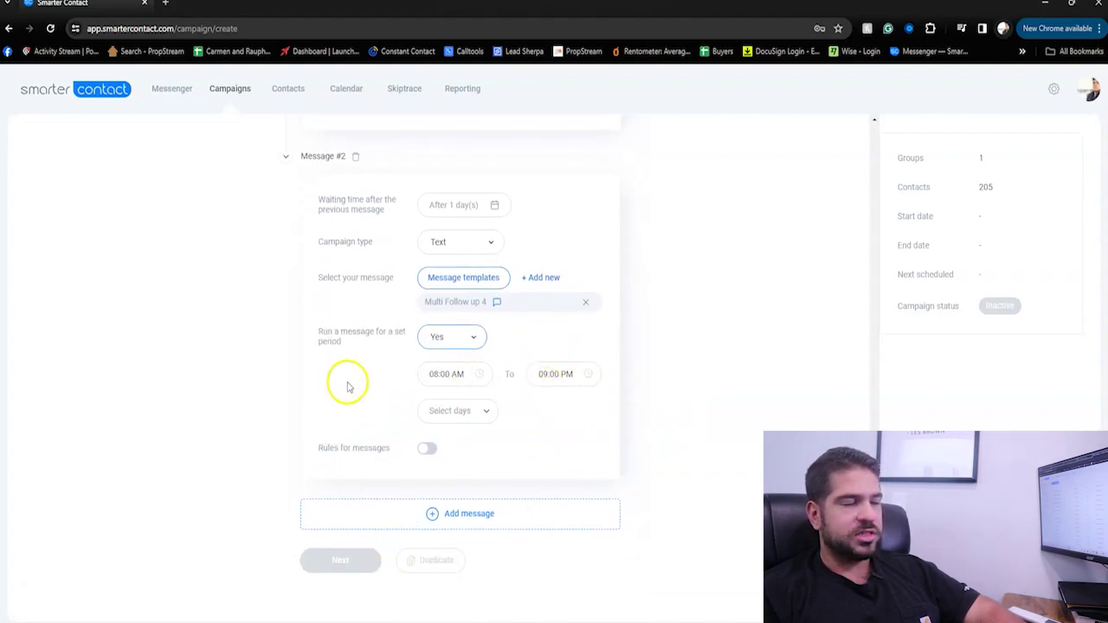
Add a third message and enable Message #2's rules, executed when Contact replies (SMS or Call), removing the contact from future sequences.
{"action": "left_click", "coordinate": [487, 515]}
{"action": "left_click", "coordinate": [427, 201]}
{"action": "scroll", "coordinate": [509, 247], "scroll_direction": "down", "scroll_amount": 2}
{"action": "left_click", "coordinate": [415, 167]}
{"action": "left_click", "coordinate": [398, 198]}
{"action": "left_click", "coordinate": [387, 305]}
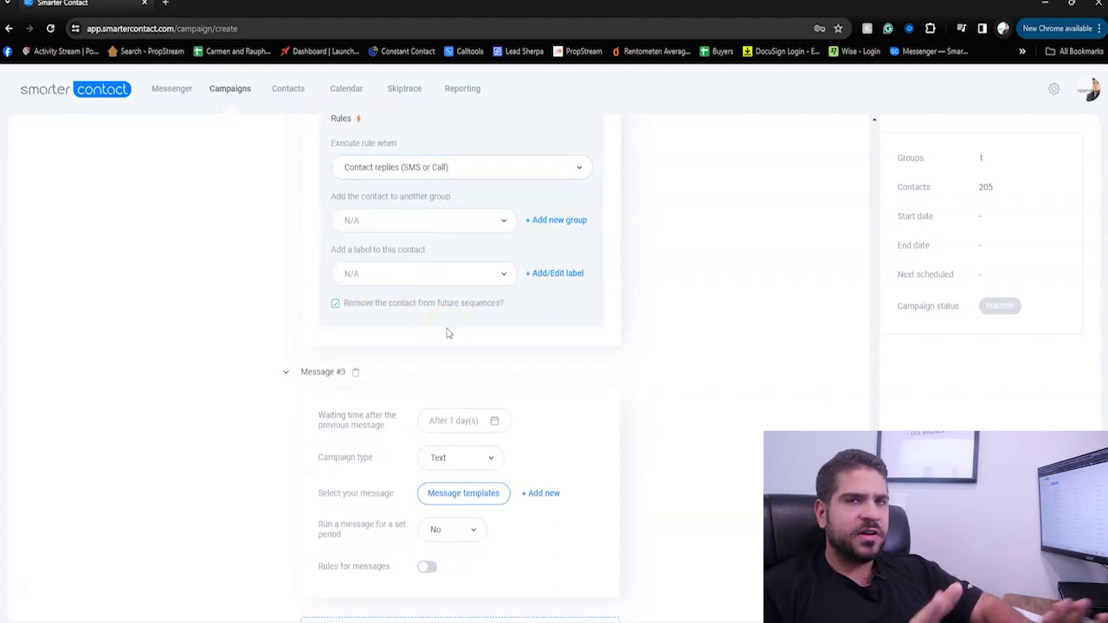
Add six more messages to the campaign, up to Message #9.
{"action": "scroll", "coordinate": [448, 334], "scroll_direction": "down", "scroll_amount": 1}
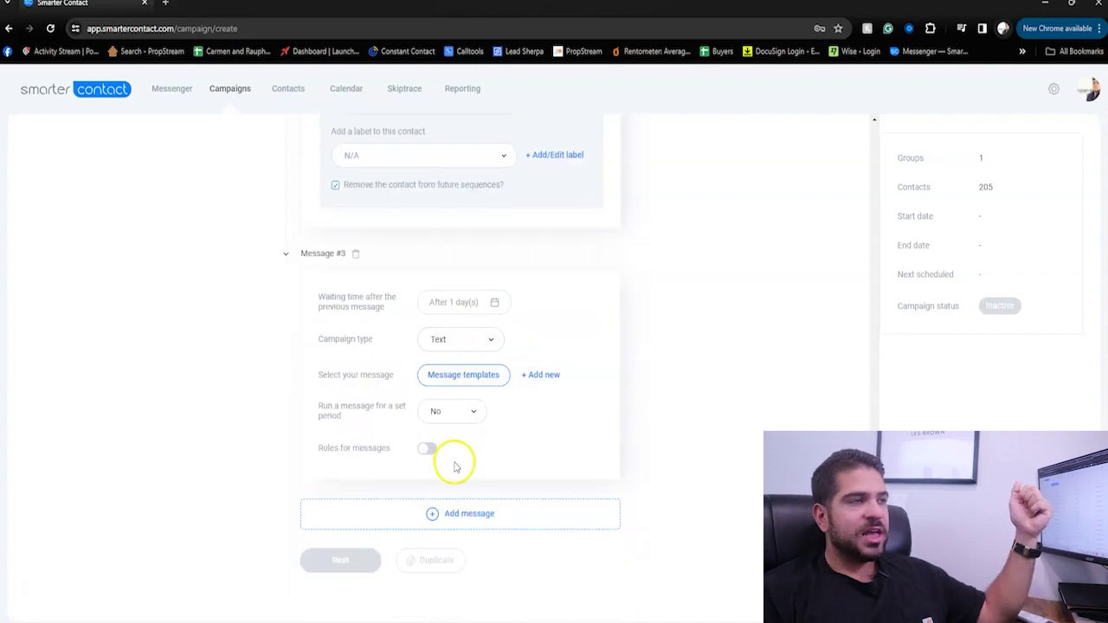
{"action": "left_click", "coordinate": [458, 506]}
{"action": "scroll", "coordinate": [463, 520], "scroll_direction": "down", "scroll_amount": 2}
{"action": "left_click", "coordinate": [463, 518]}
{"action": "scroll", "coordinate": [484, 506], "scroll_direction": "down", "scroll_amount": 2}
{"action": "left_click", "coordinate": [470, 512]}
{"action": "scroll", "coordinate": [502, 485], "scroll_direction": "down", "scroll_amount": 2}
{"action": "left_click", "coordinate": [459, 512]}
{"action": "scroll", "coordinate": [563, 480], "scroll_direction": "down", "scroll_amount": 2}
{"action": "left_click", "coordinate": [476, 515]}
{"action": "scroll", "coordinate": [520, 493], "scroll_direction": "down", "scroll_amount": 2}
{"action": "left_click", "coordinate": [496, 523]}
{"action": "scroll", "coordinate": [540, 491], "scroll_direction": "down", "scroll_amount": 2}
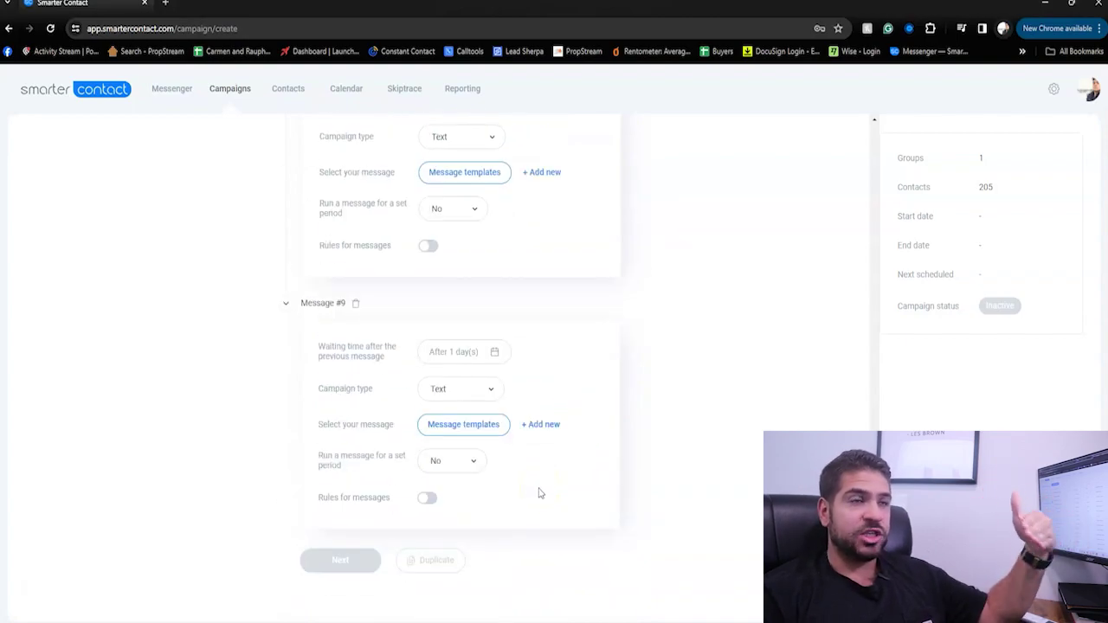
Enable rules for Message #9, executed on No contact reply (24 hours).
{"action": "left_click", "coordinate": [515, 409]}
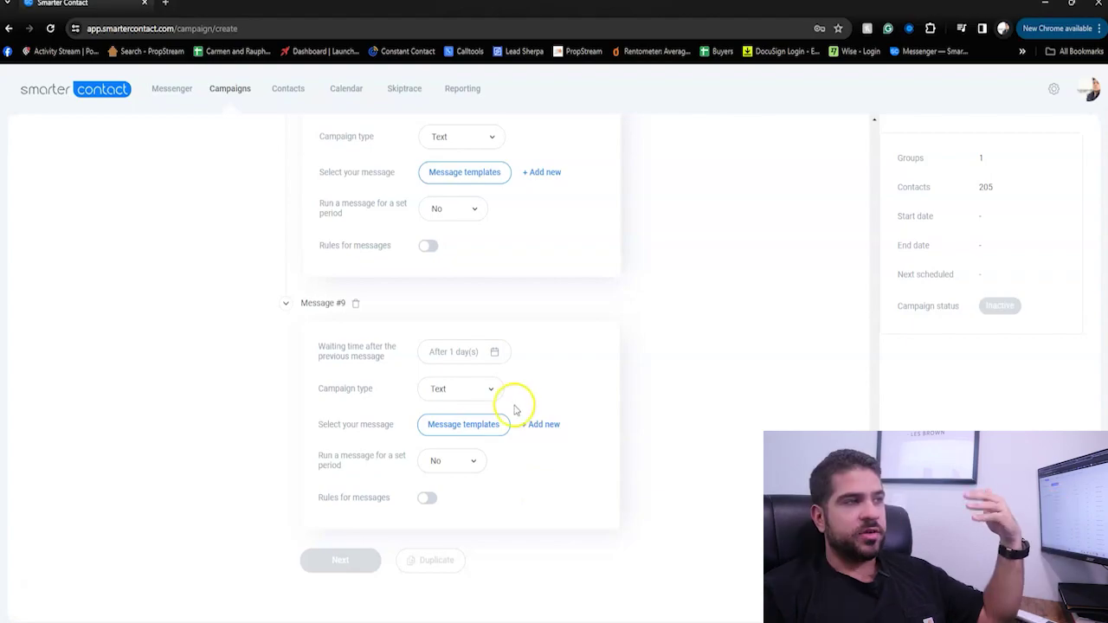
{"action": "left_click", "coordinate": [426, 497]}
{"action": "scroll", "coordinate": [537, 505], "scroll_direction": "down", "scroll_amount": 2}
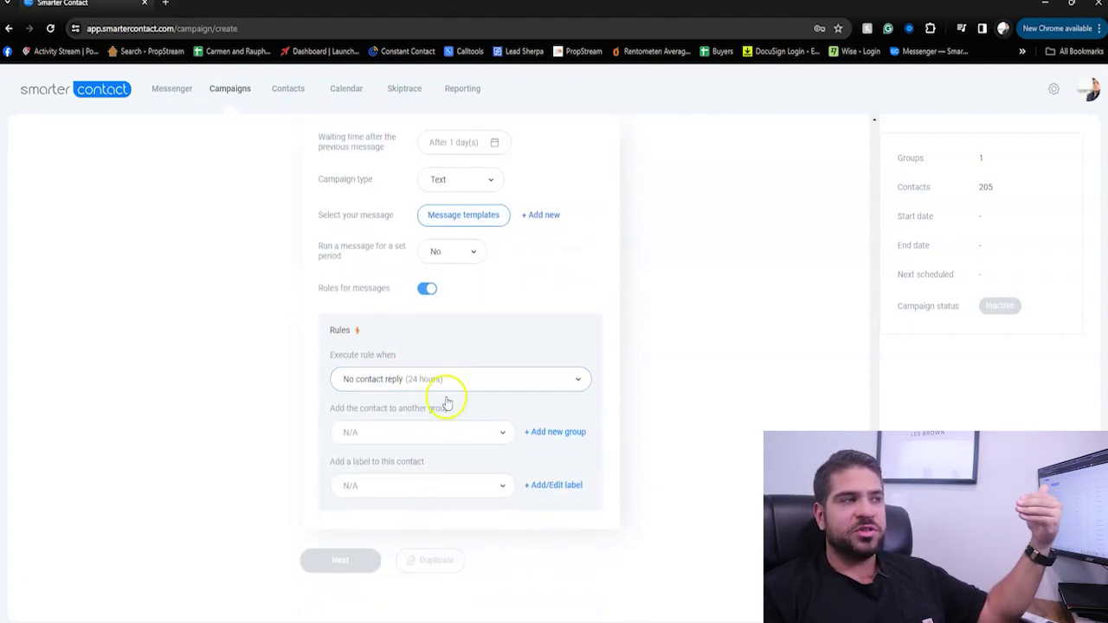
{"action": "left_click", "coordinate": [453, 430]}
{"action": "left_click", "coordinate": [499, 412]}
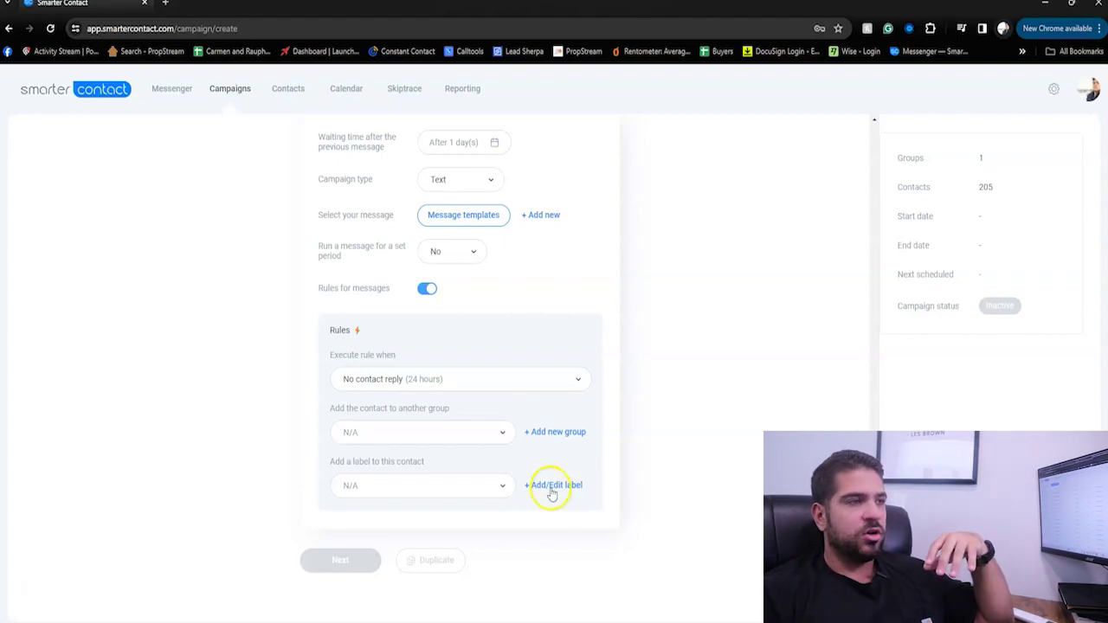
Check the labels and contact groups available for non-responding contacts in Message #9's rule.
{"action": "left_click", "coordinate": [551, 485]}
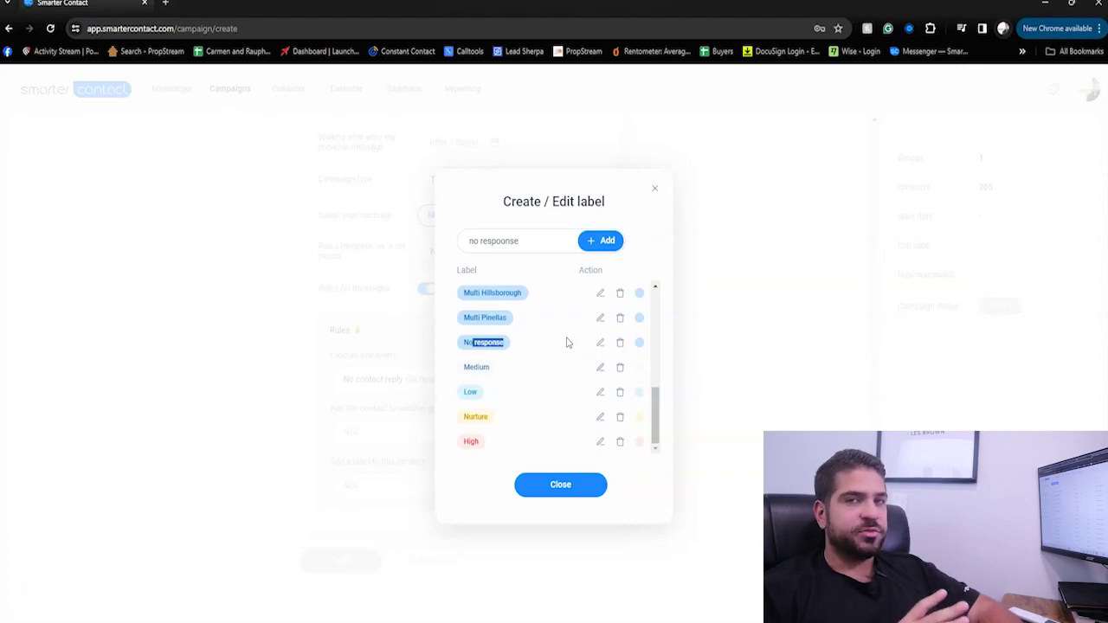
{"action": "left_click", "coordinate": [560, 485]}
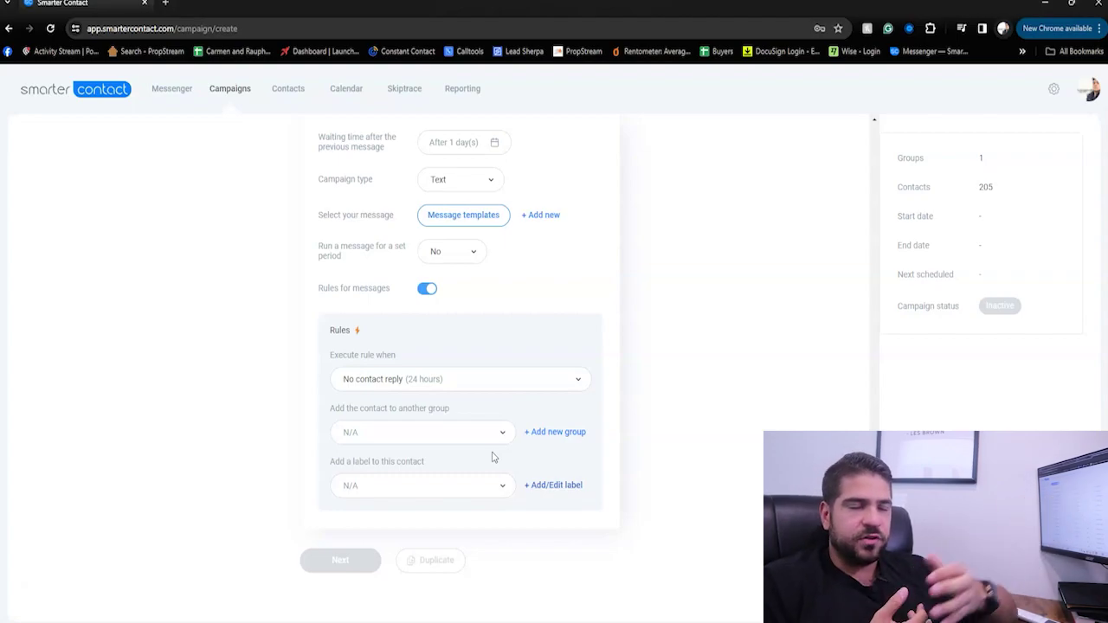
{"action": "left_click", "coordinate": [416, 435]}
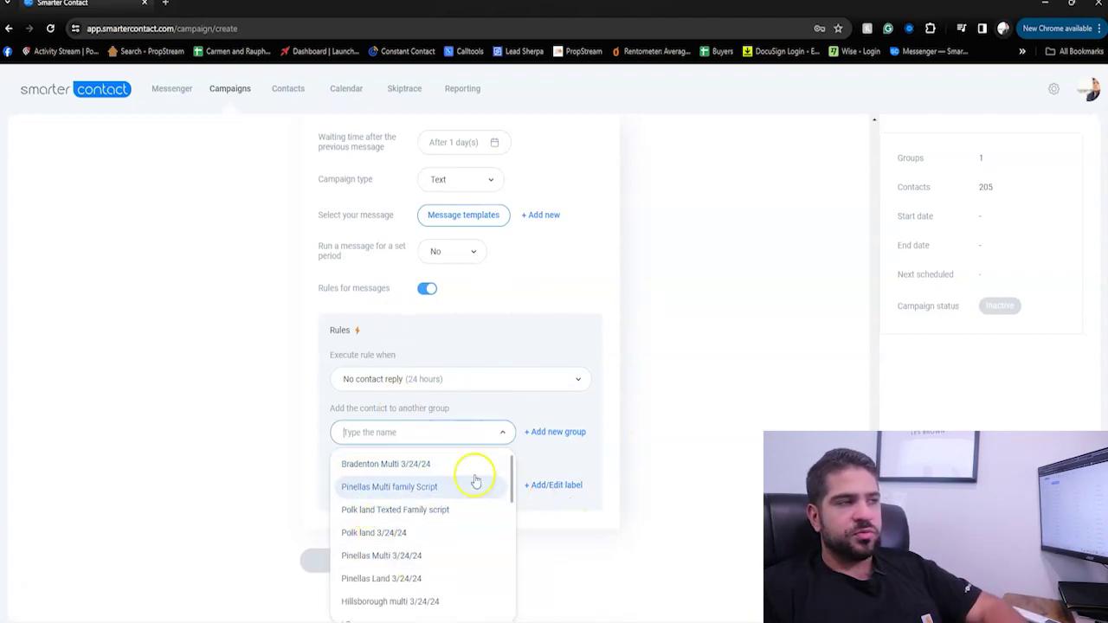
{"action": "scroll", "coordinate": [475, 482], "scroll_direction": "down", "scroll_amount": 5}
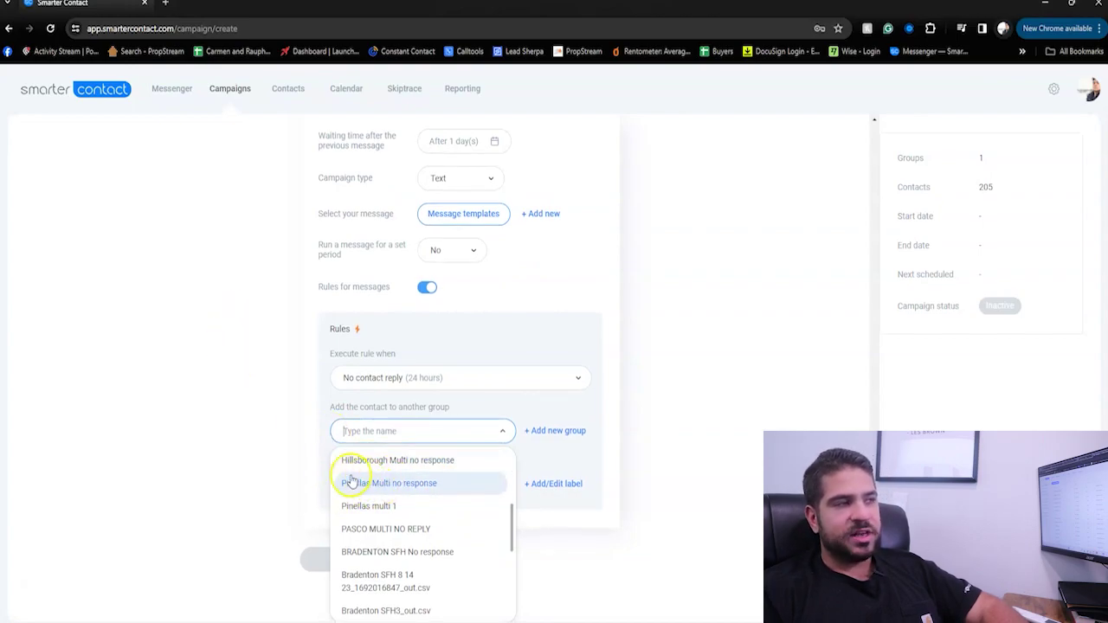
{"action": "left_click", "coordinate": [579, 509]}
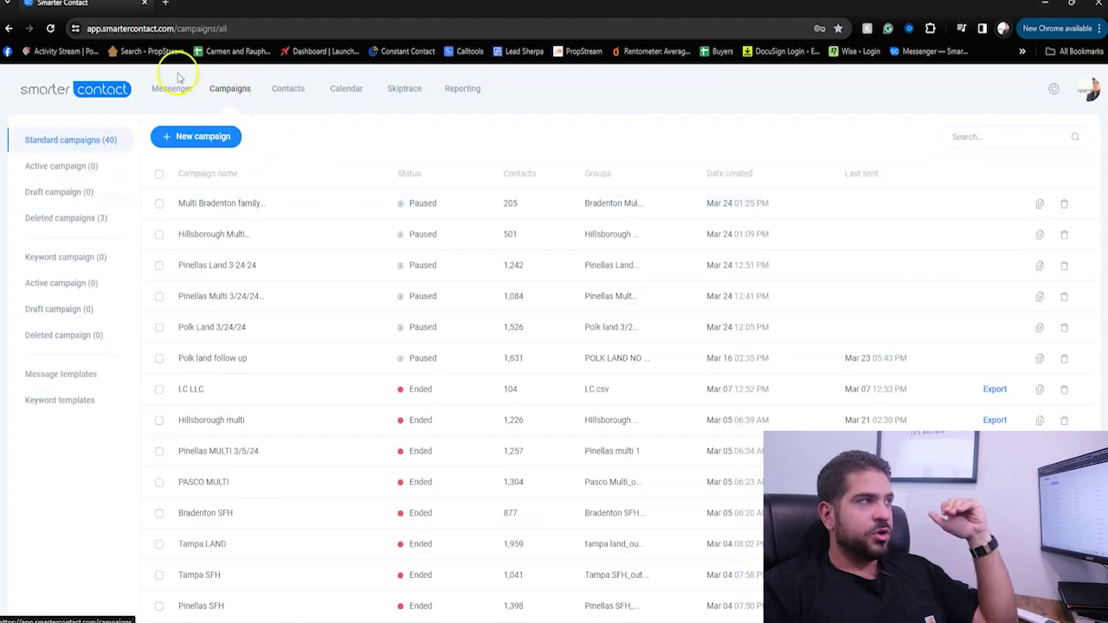
Switch to the unread conversations in the Messenger inbox and review the labels that can be assigned to the newest one.
{"action": "left_click", "coordinate": [173, 87]}
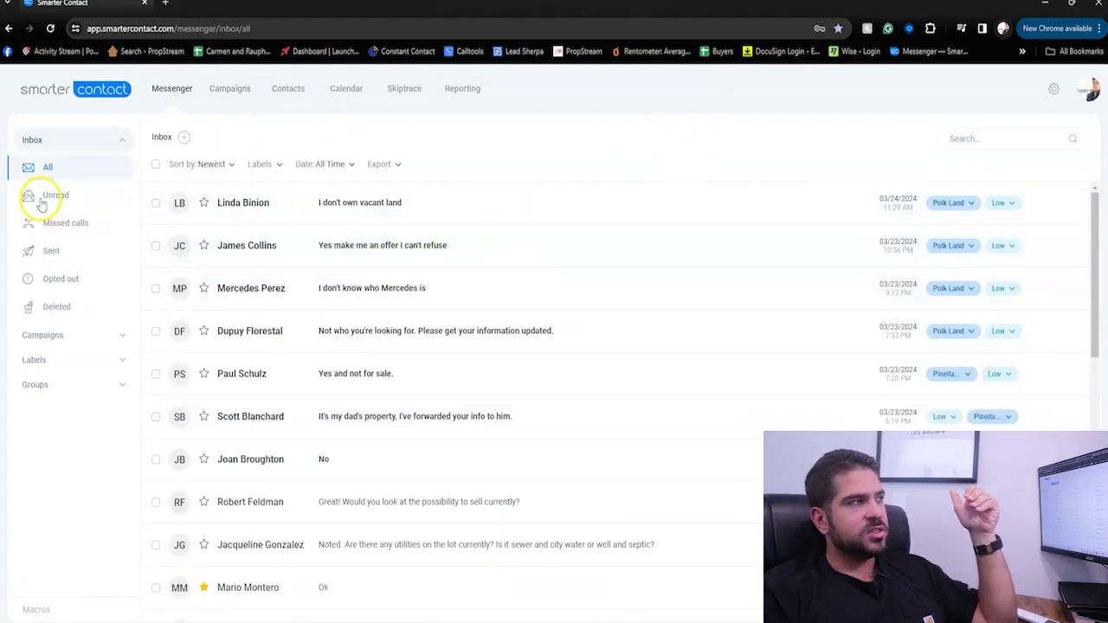
{"action": "left_click", "coordinate": [48, 196]}
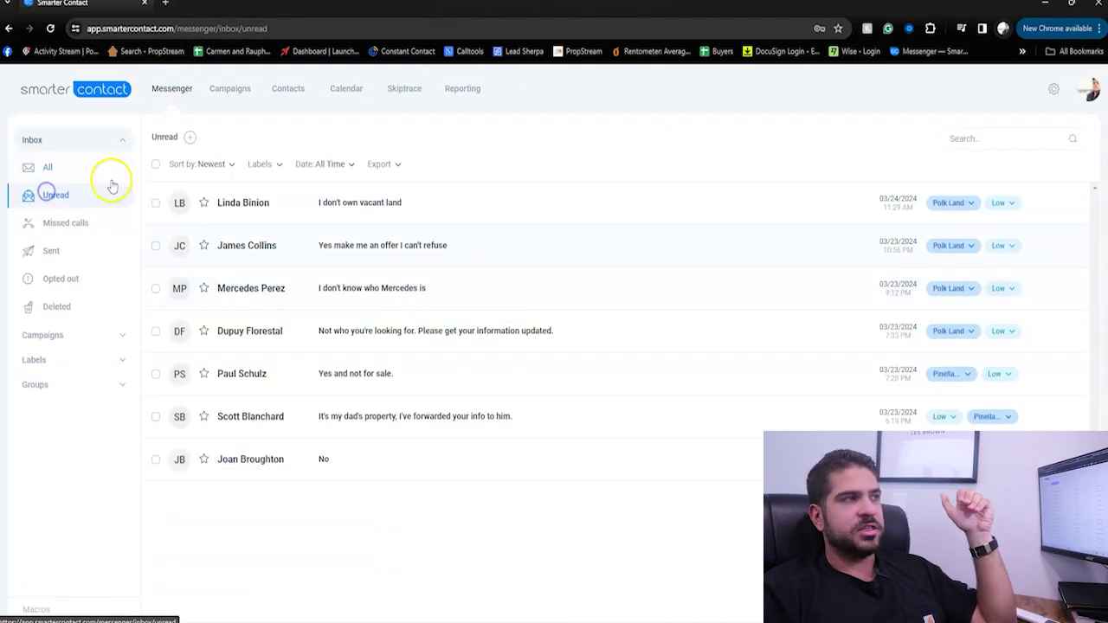
{"action": "left_click", "coordinate": [1004, 203]}
{"action": "scroll", "coordinate": [1022, 286], "scroll_direction": "down", "scroll_amount": 5}
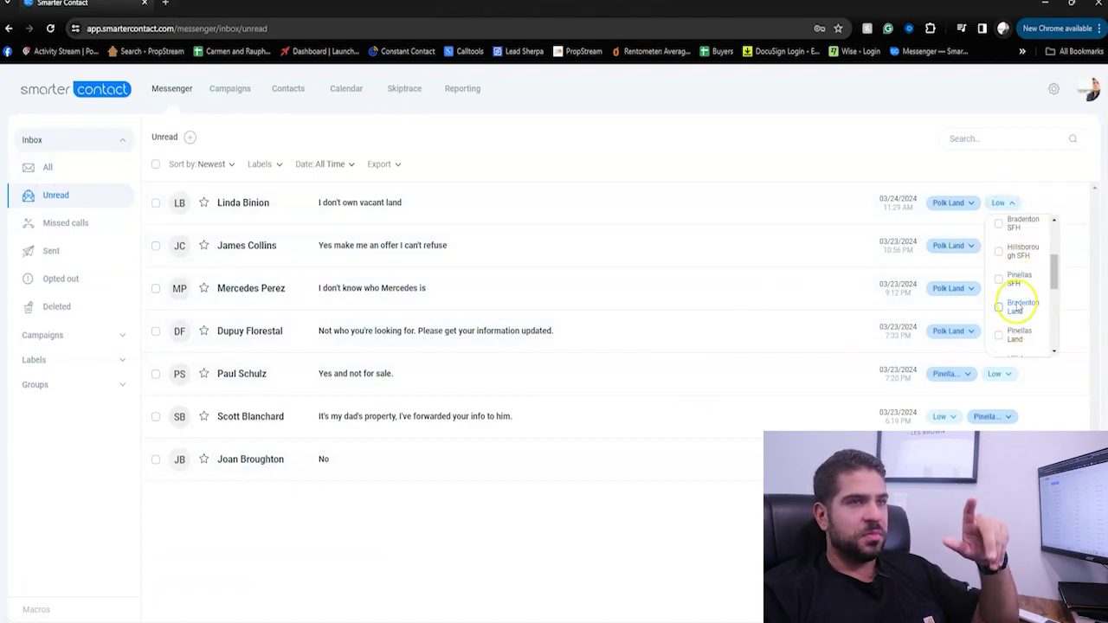
{"action": "scroll", "coordinate": [1017, 329], "scroll_direction": "up", "scroll_amount": 3}
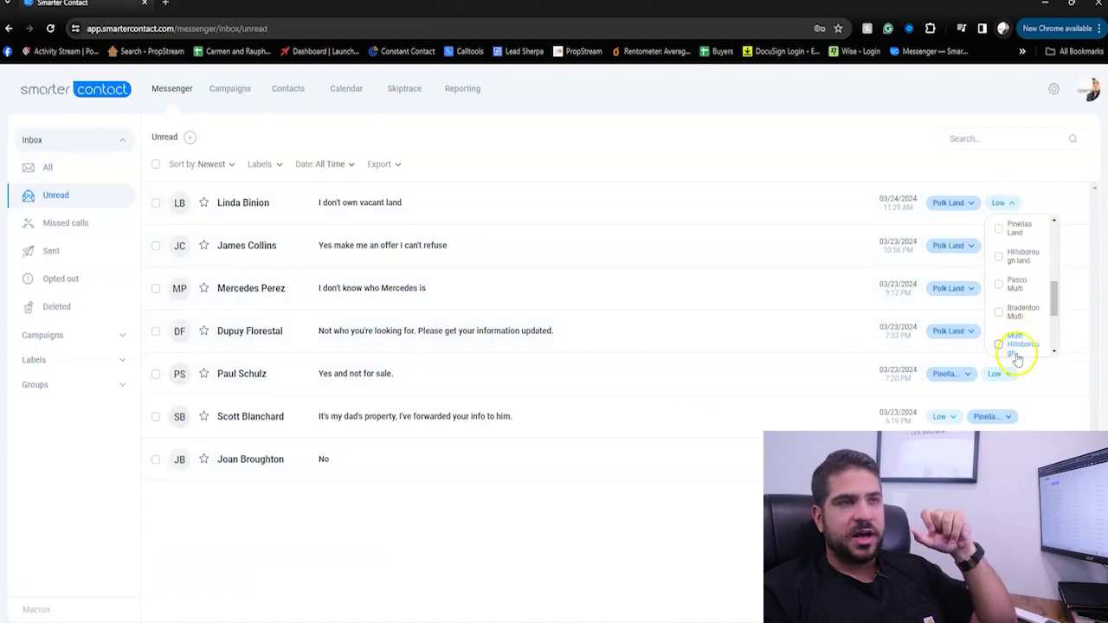
{"action": "scroll", "coordinate": [1018, 309], "scroll_direction": "up", "scroll_amount": 5}
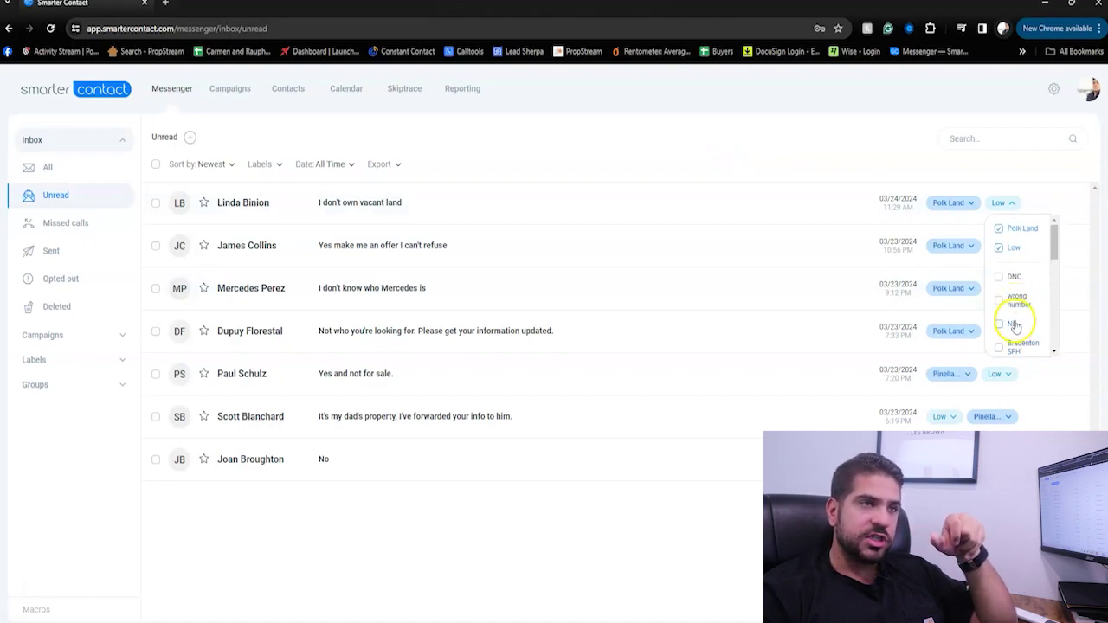
{"action": "scroll", "coordinate": [1008, 329], "scroll_direction": "down", "scroll_amount": 5}
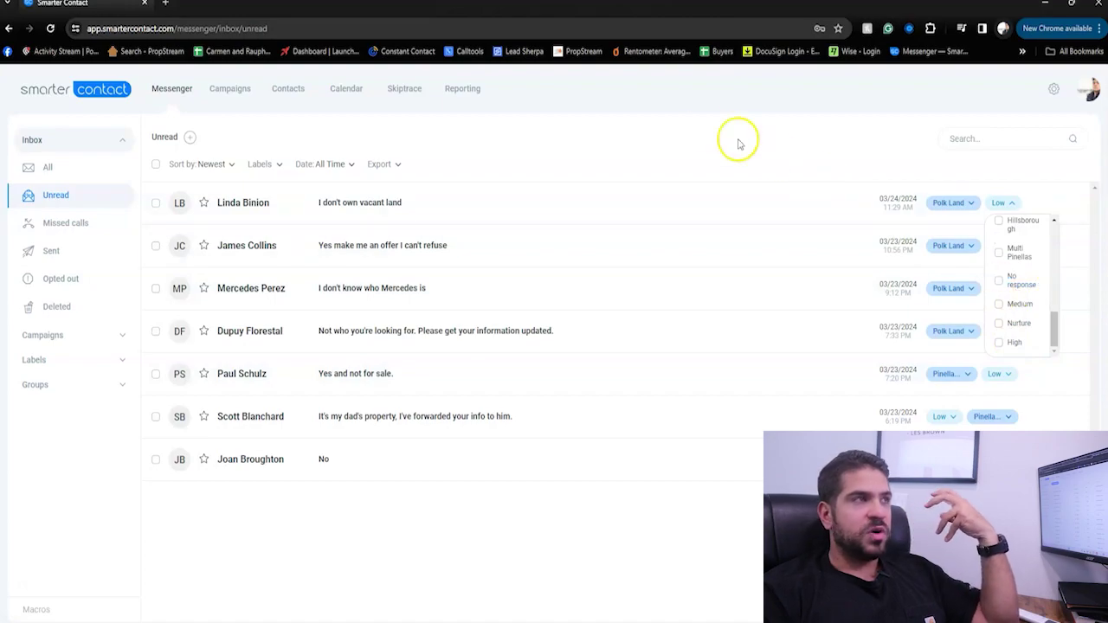
{"action": "left_click", "coordinate": [688, 128]}
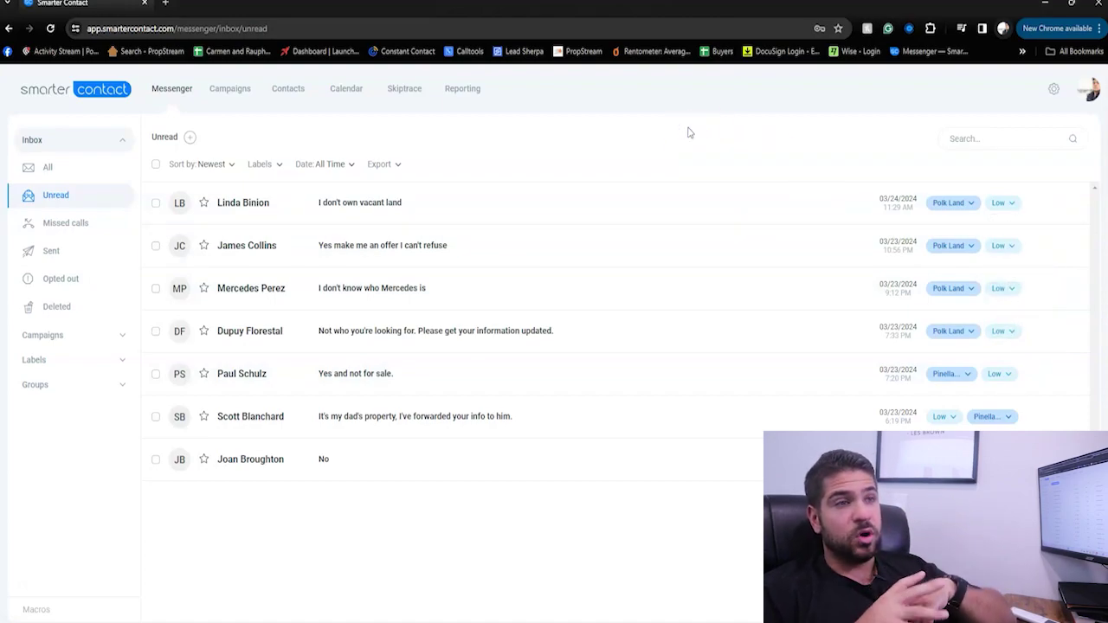